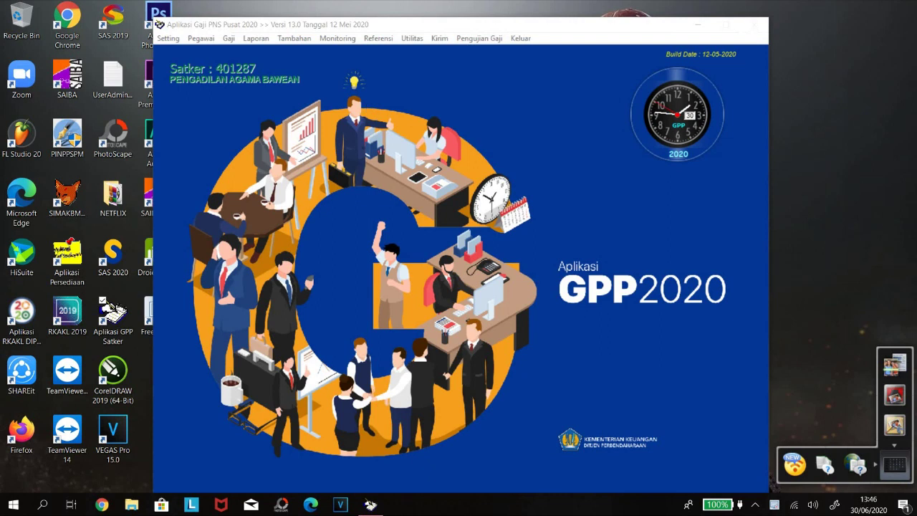
Start a new meal-allowance calculation for month 06 and load the employee list.
left_click(296, 39)
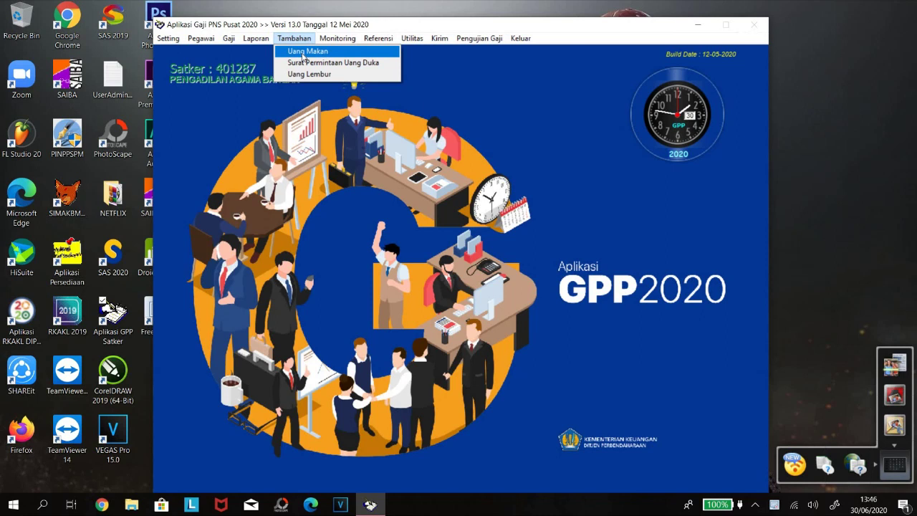
key("Return")
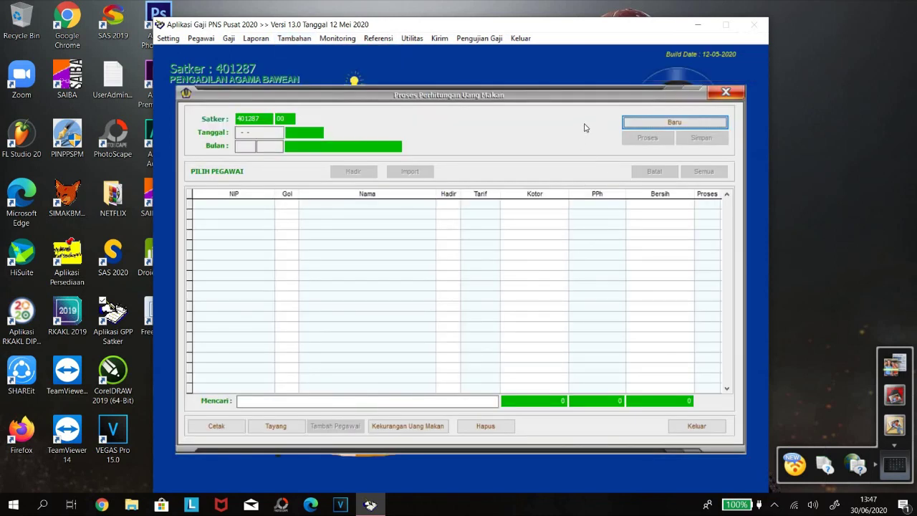
left_click(653, 123)
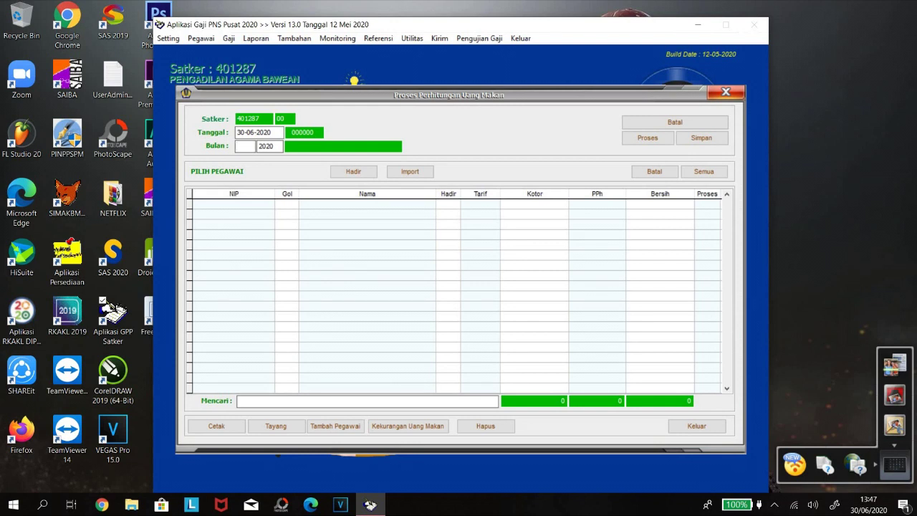
type("06")
key("Return")
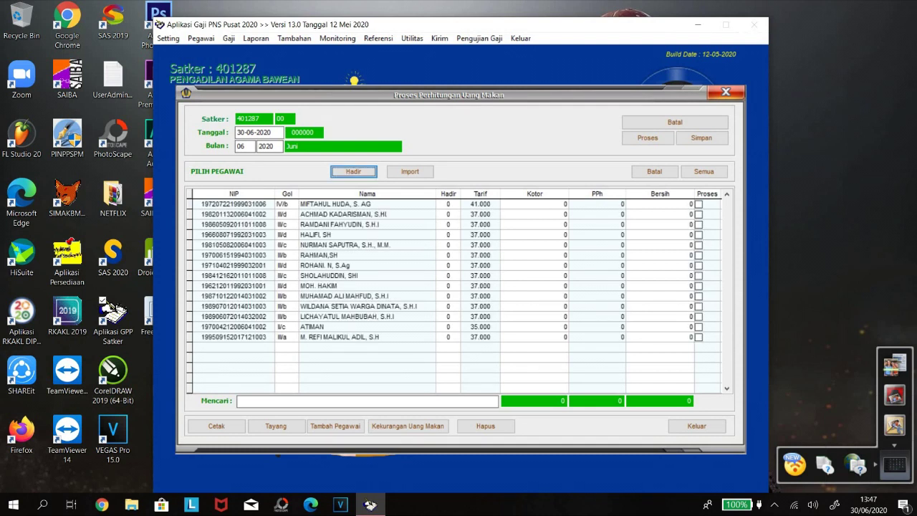
key("Return")
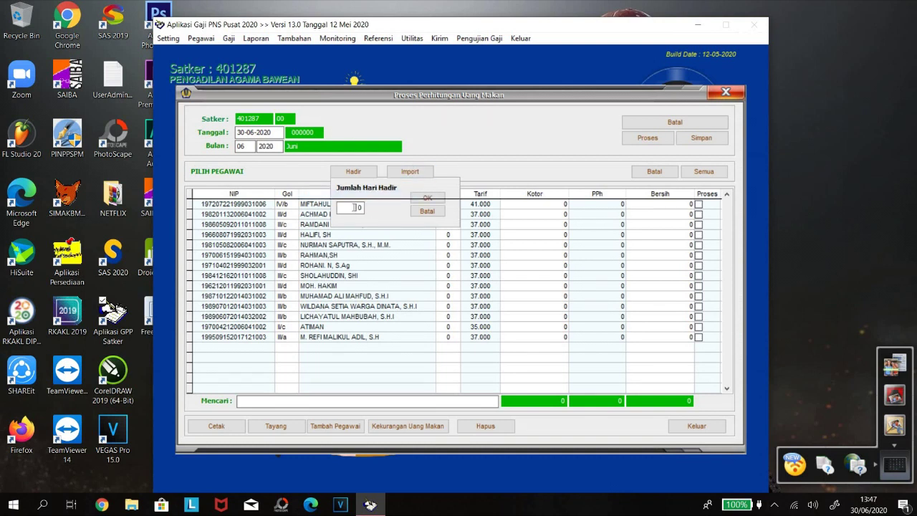
Apply 21 days attended to every employee.
left_click_drag(353, 207, 371, 211)
type("21")
key("Tab")
left_click(438, 199)
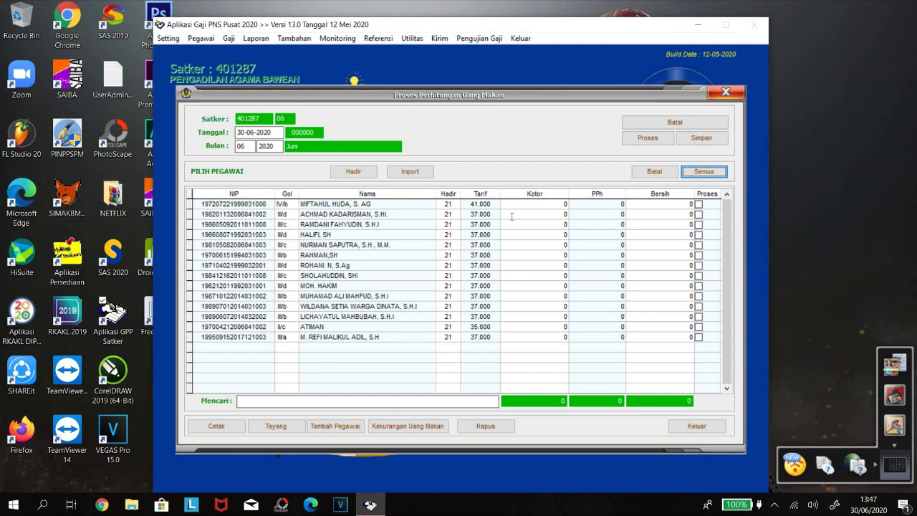
Lower the attendance of employees in rows 1 and 5 to 20 days.
left_click(447, 206)
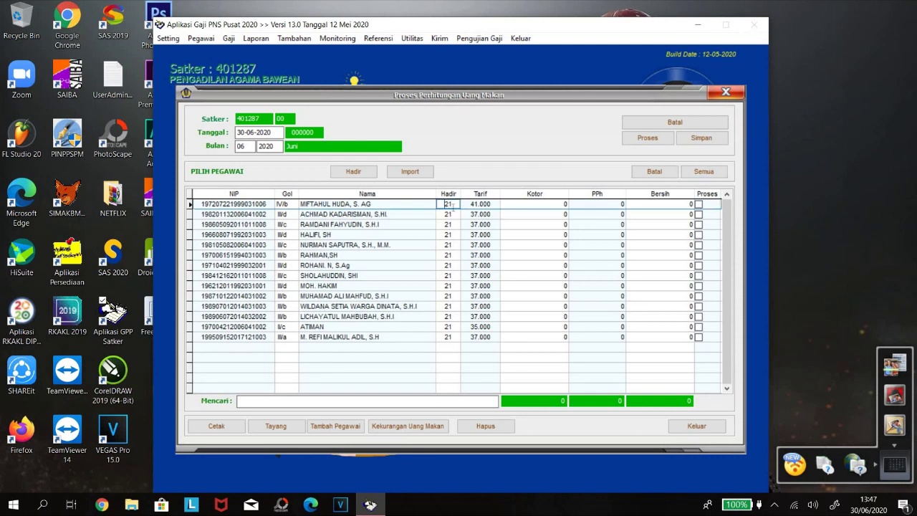
type("20")
key("Tab")
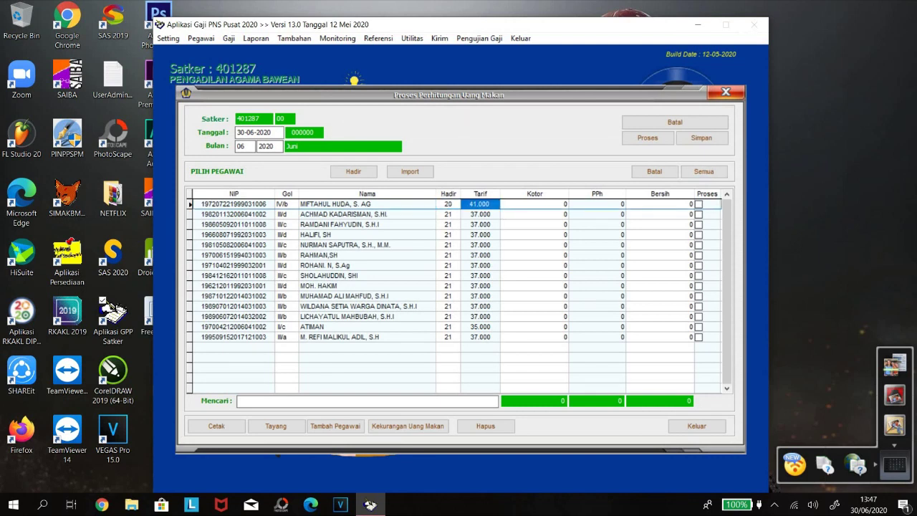
left_click(445, 244)
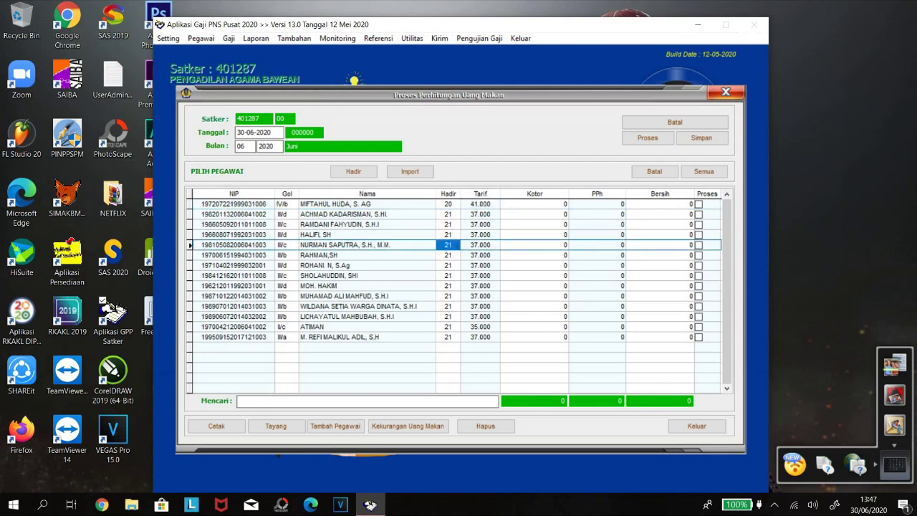
type("20")
key("Tab")
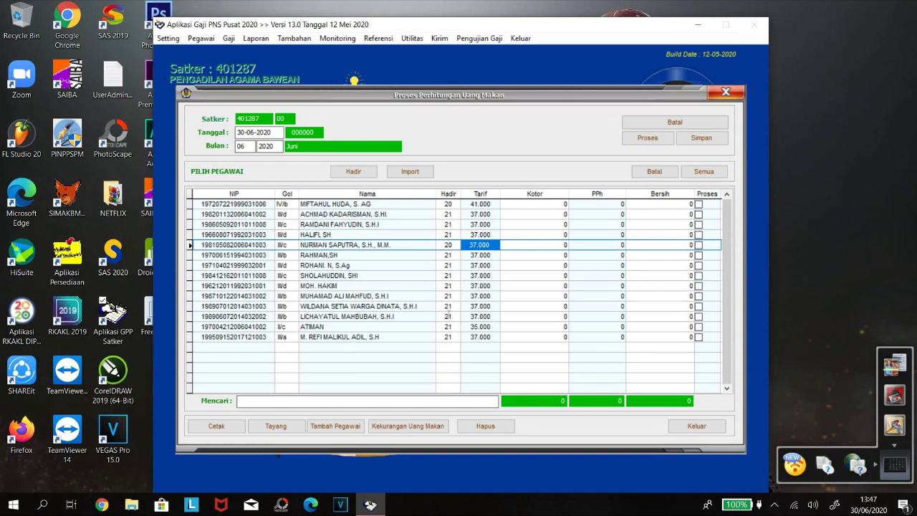
Lower rows 11 and 10 to 20 days and mark every employee for processing.
left_click(445, 306)
type("20")
key("Tab")
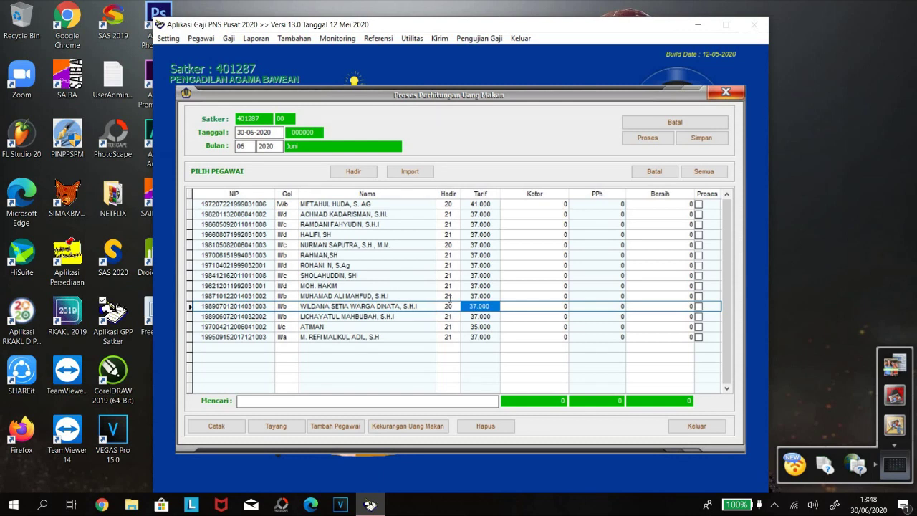
left_click(446, 297)
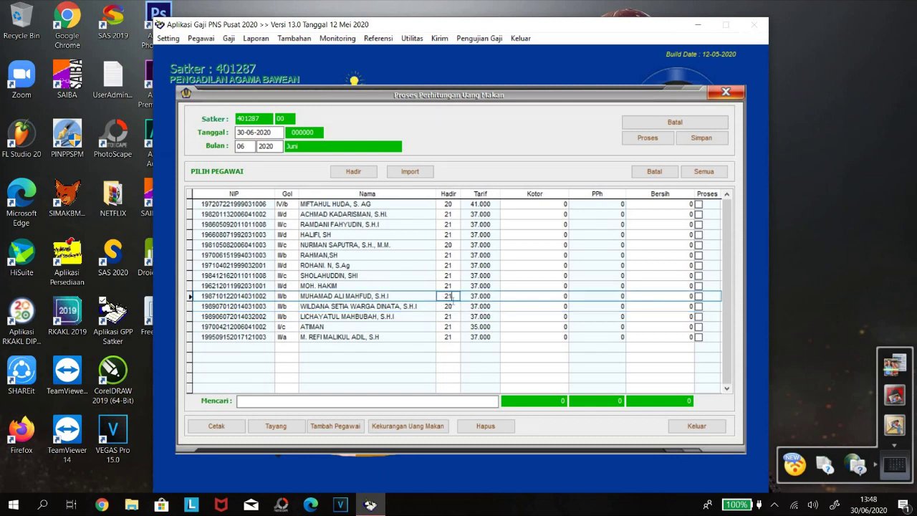
double_click(447, 296)
type("20")
key("Tab")
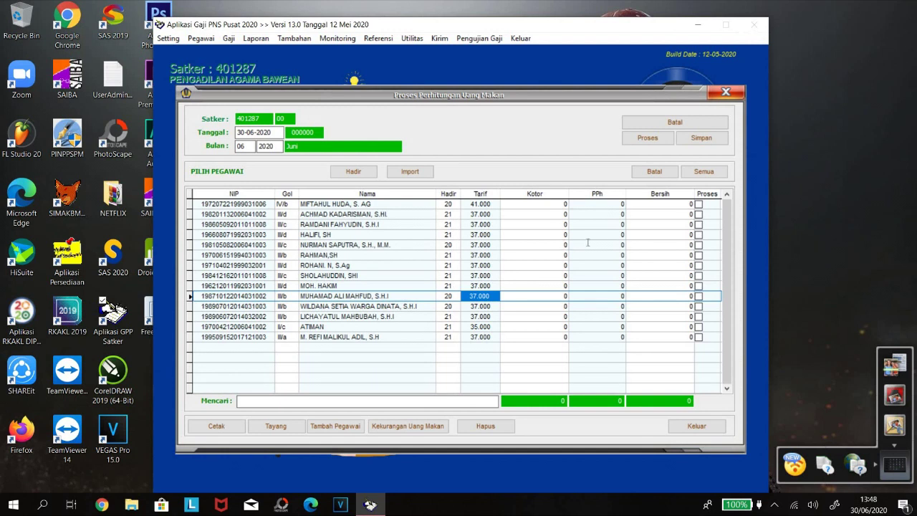
left_click(704, 175)
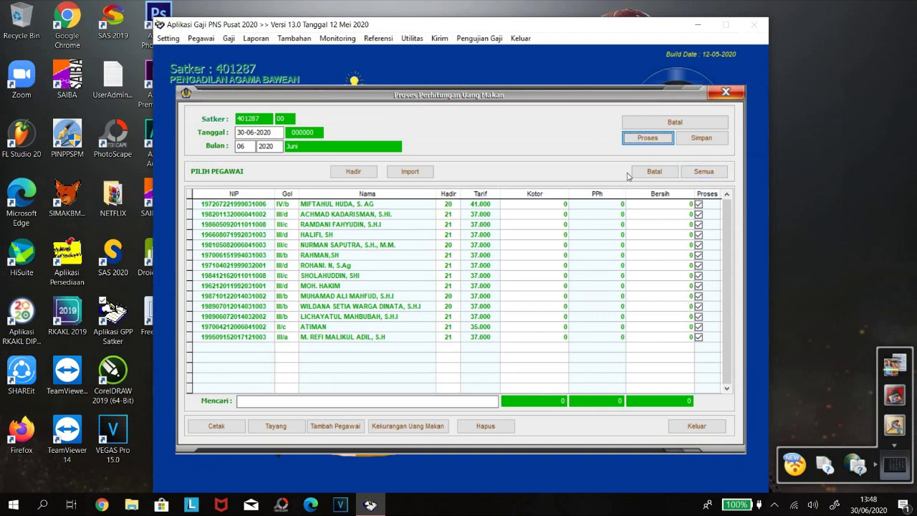
Process and save the calculation as number 000157, net total 10.184.350.
left_click(647, 139)
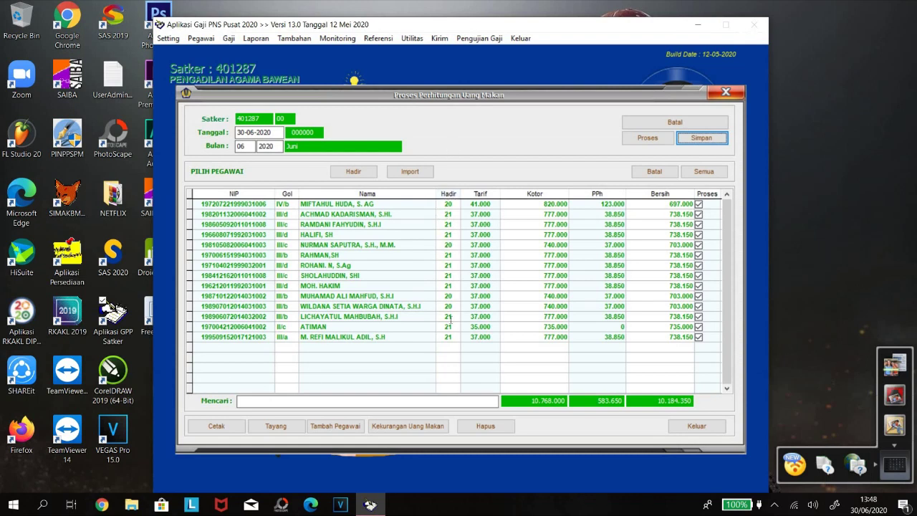
left_click(700, 138)
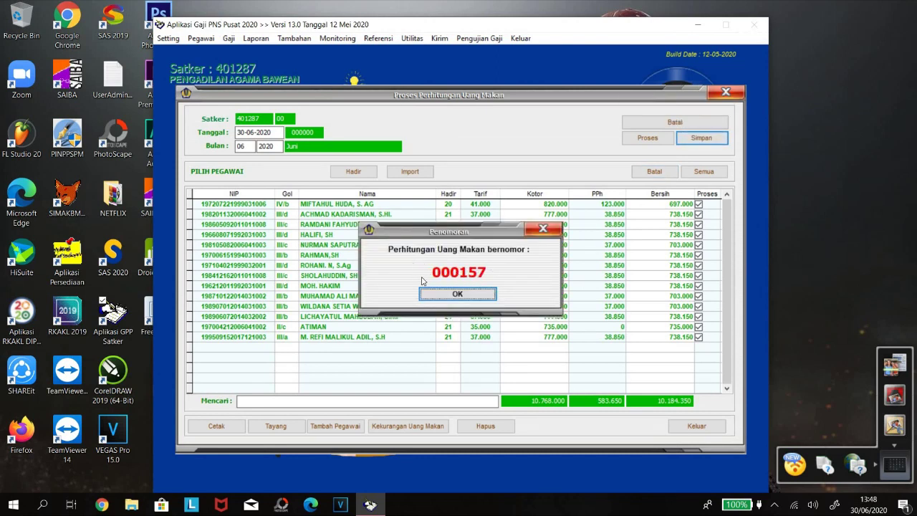
left_click(471, 294)
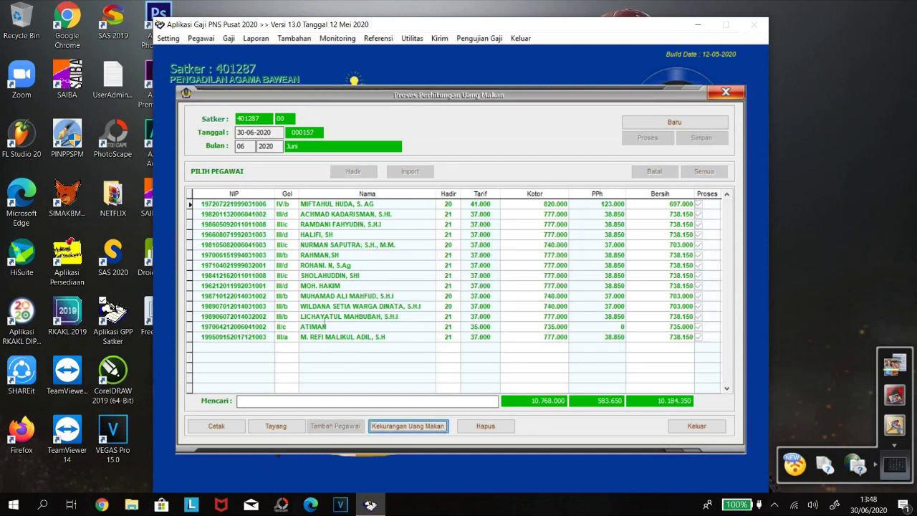
left_click(218, 425)
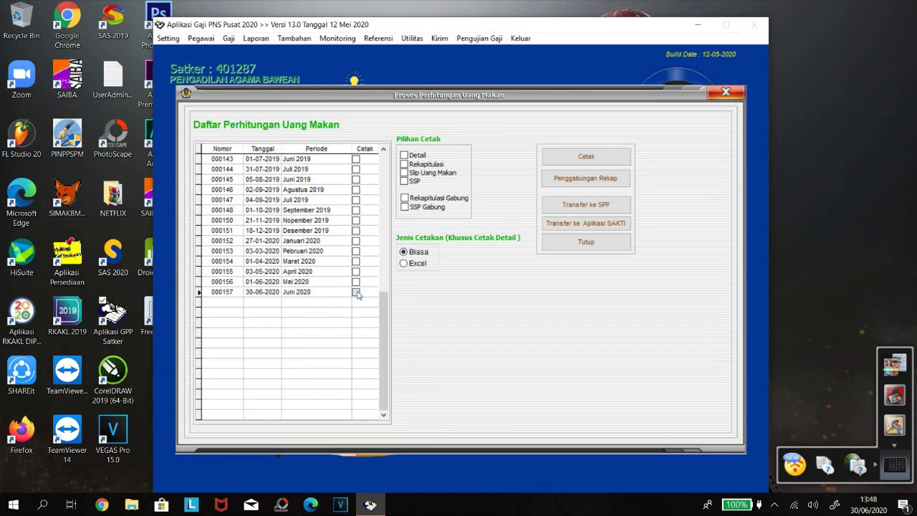
Preview the Detail and Rekapitulasi printouts for calculation 000157 with signatory settings saved.
left_click(356, 292)
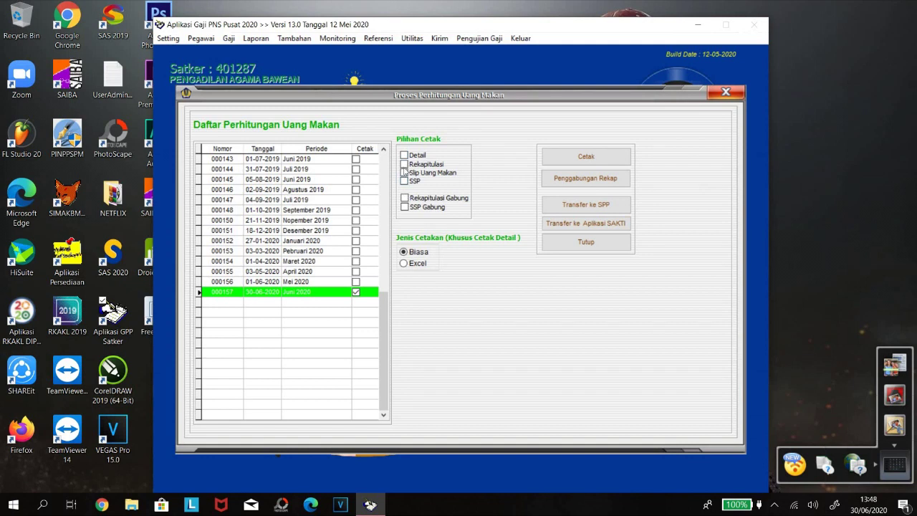
left_click(404, 156)
left_click(403, 165)
left_click(404, 172)
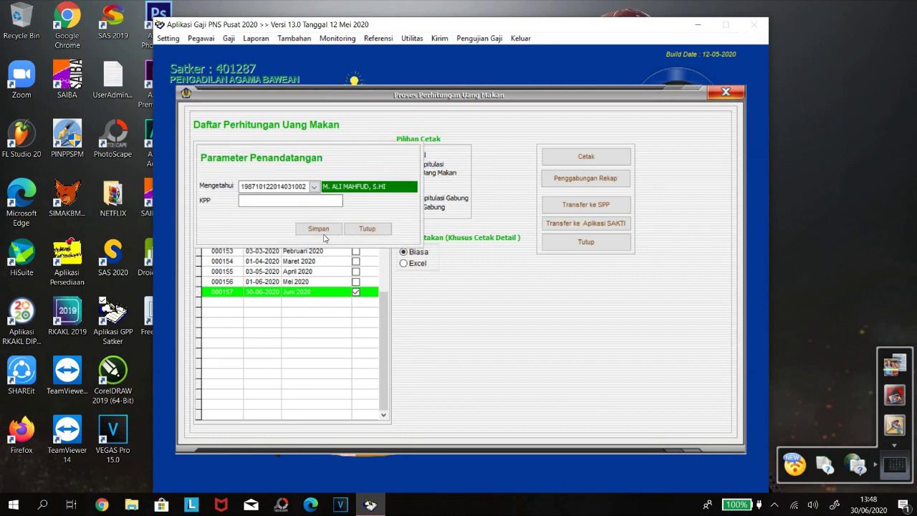
left_click(324, 230)
left_click(573, 157)
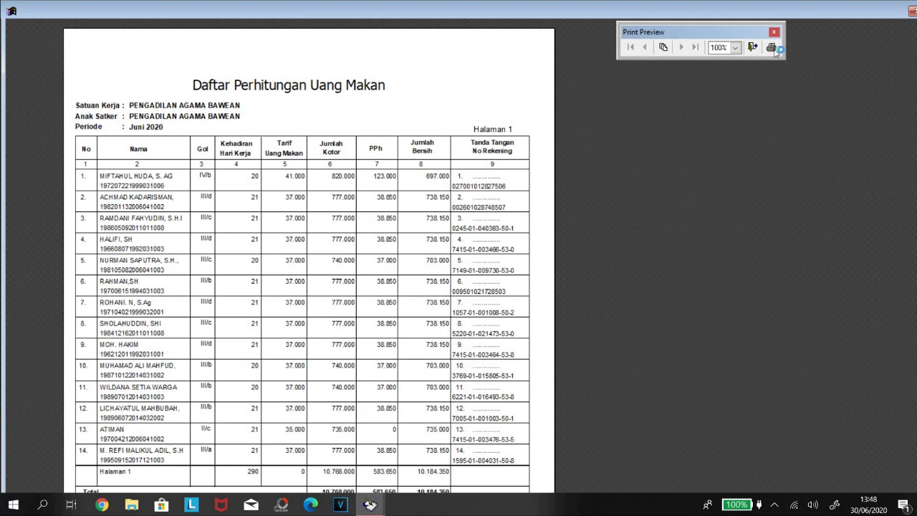
Save the meal-allowance list as a PDF in D:\BULANAN\07JULI\UANGMAKAN06.
left_click(771, 47)
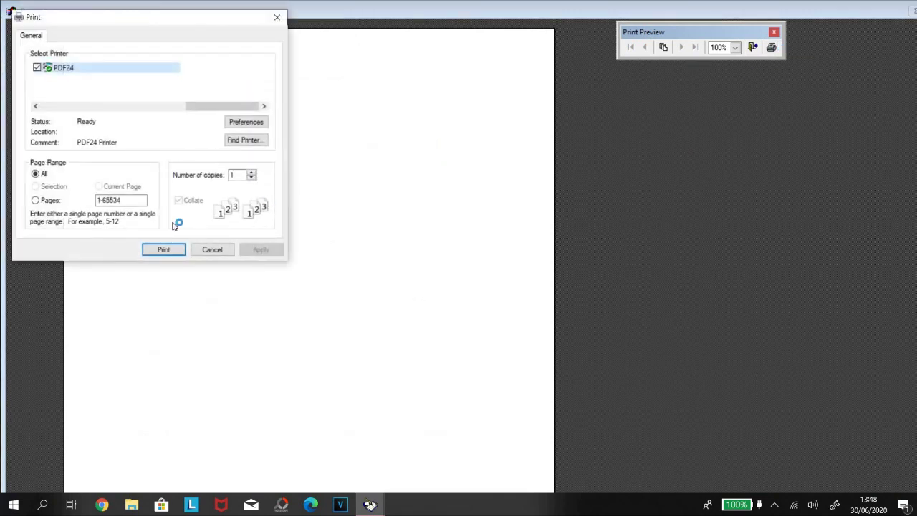
left_click(164, 250)
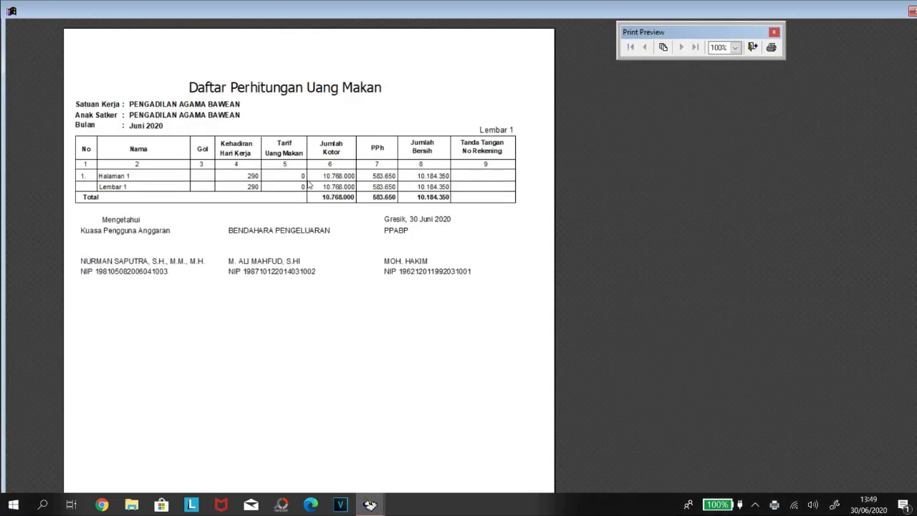
left_click(401, 183)
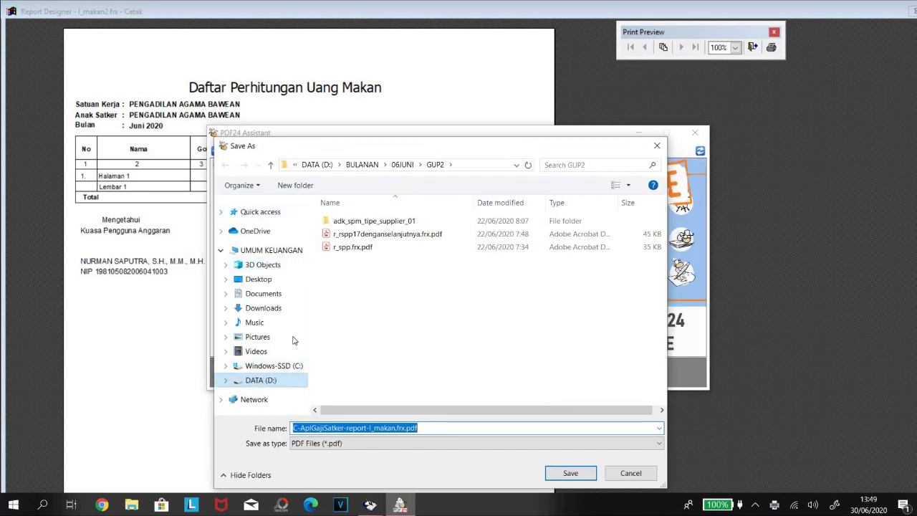
left_click(263, 380)
double_click(349, 233)
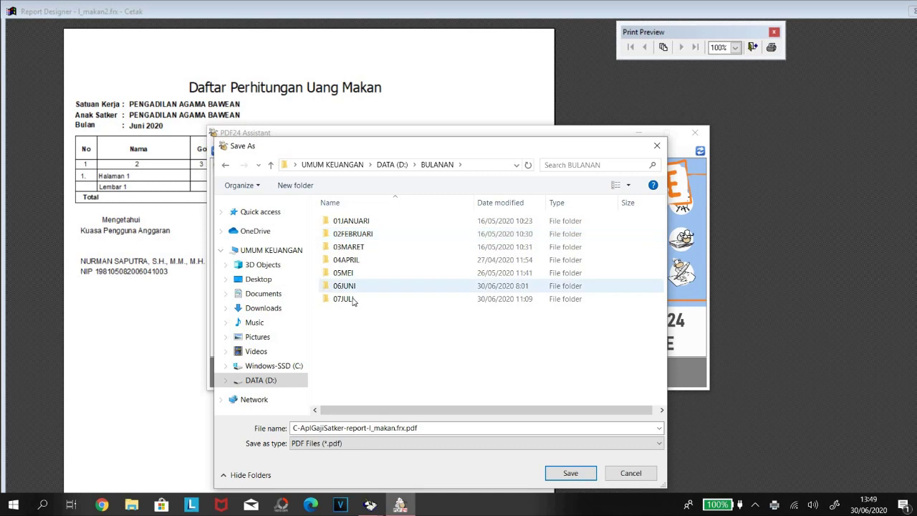
double_click(346, 299)
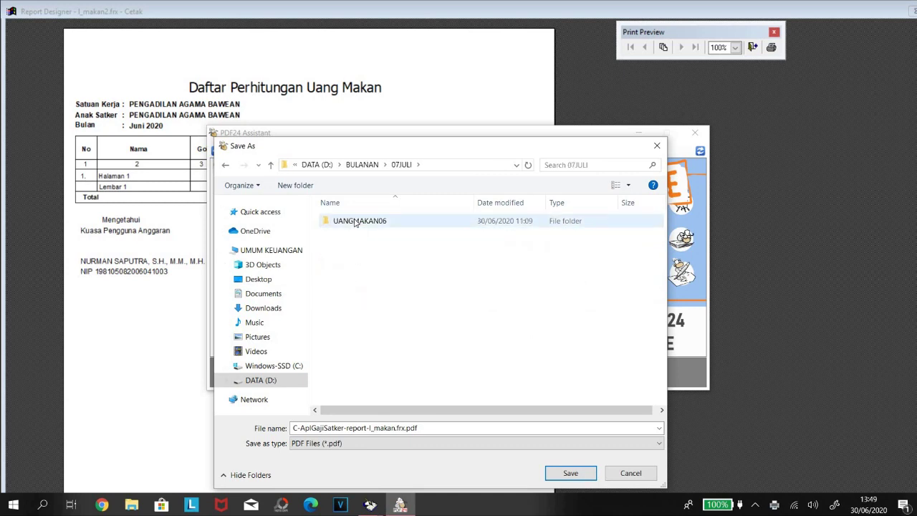
double_click(356, 221)
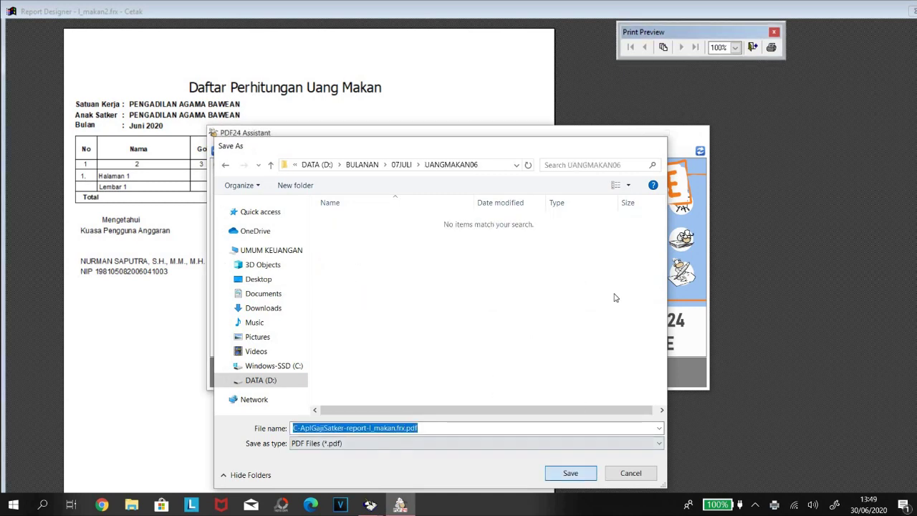
key("Return")
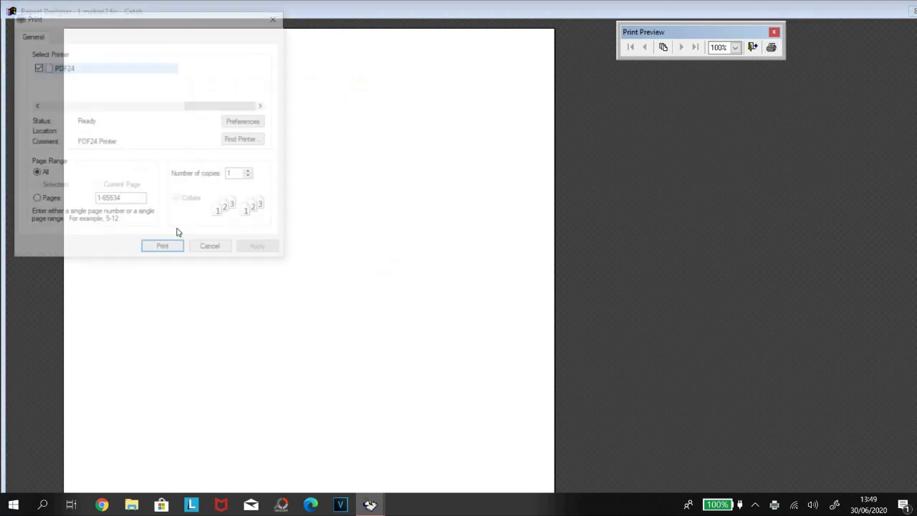
Save the recap page as a PDF in UANGMAKAN06.
left_click(163, 246)
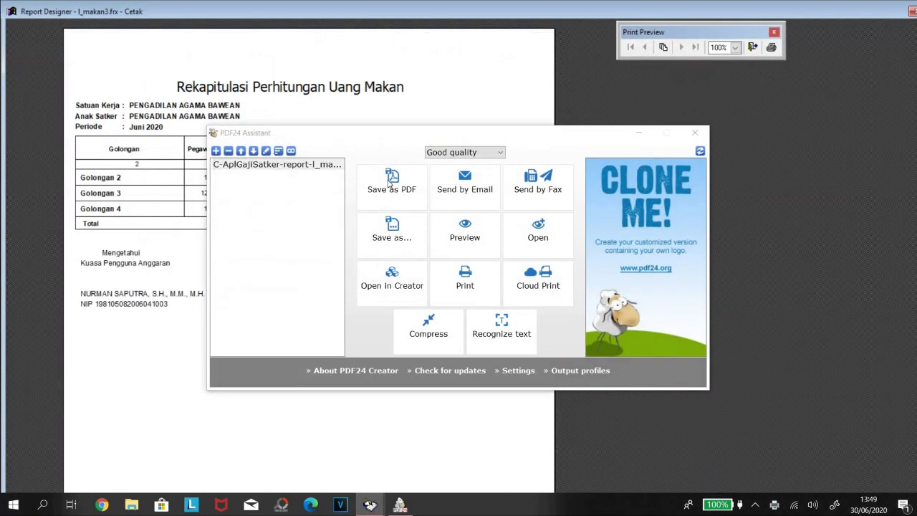
left_click(390, 183)
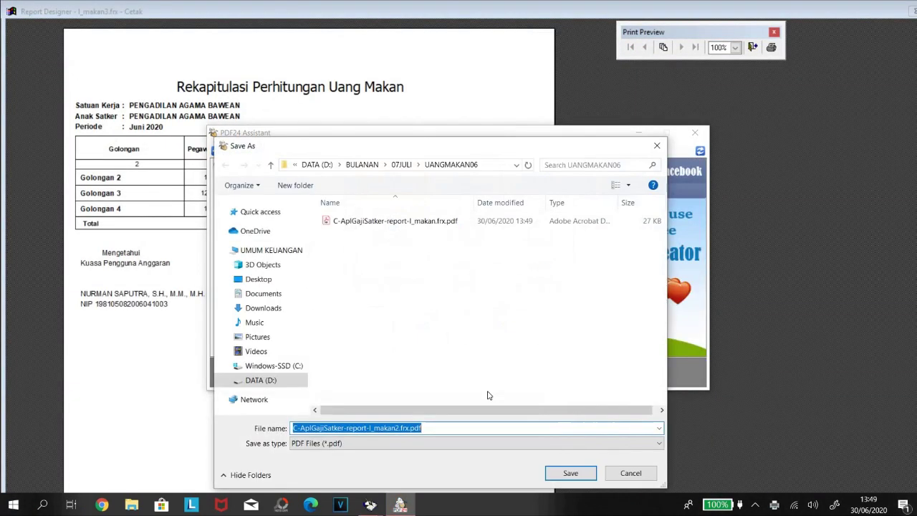
left_click(570, 473)
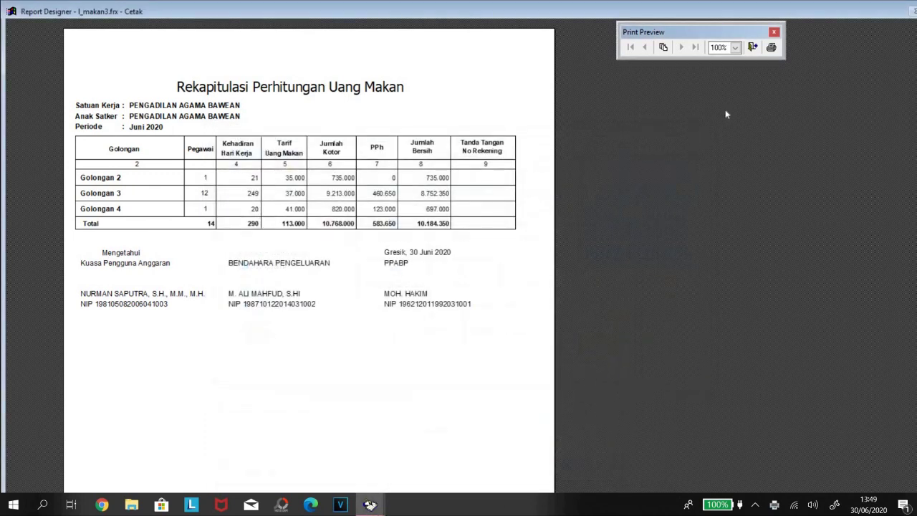
left_click(770, 47)
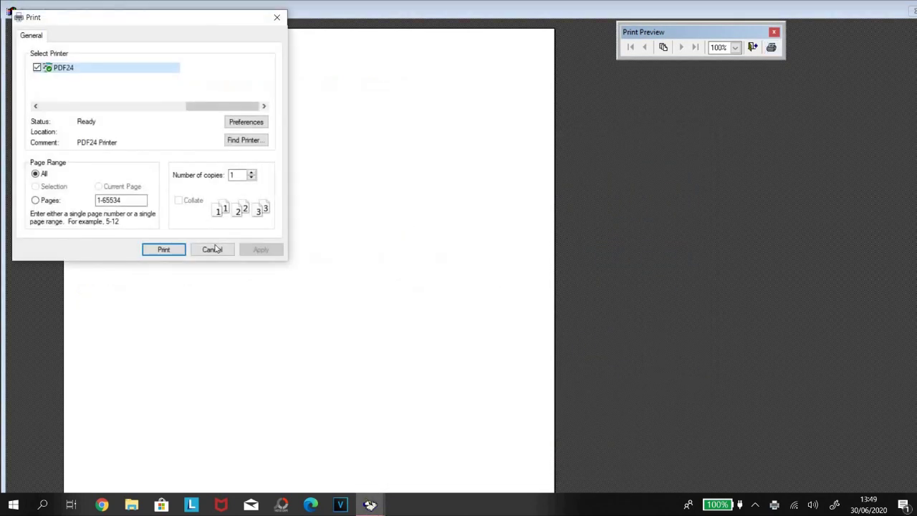
Save the report and the meal slips as PDFs under the suggested names.
left_click(163, 250)
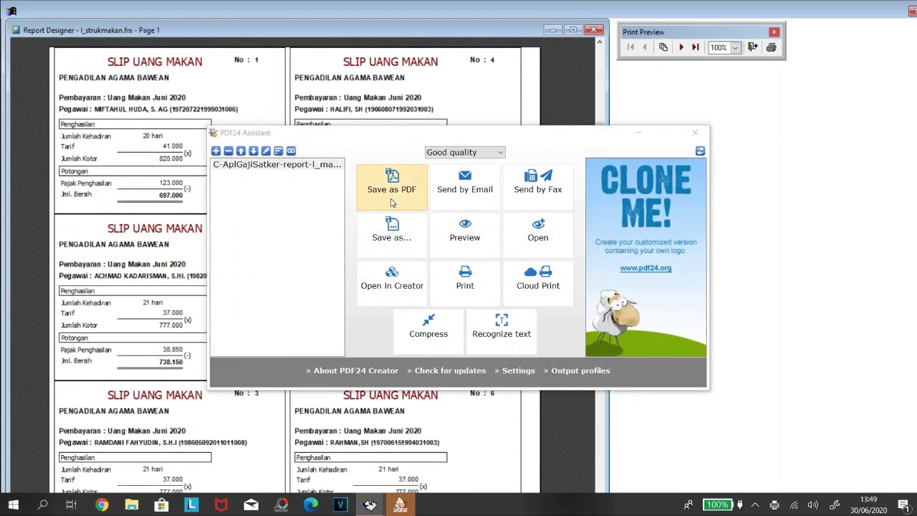
left_click(392, 192)
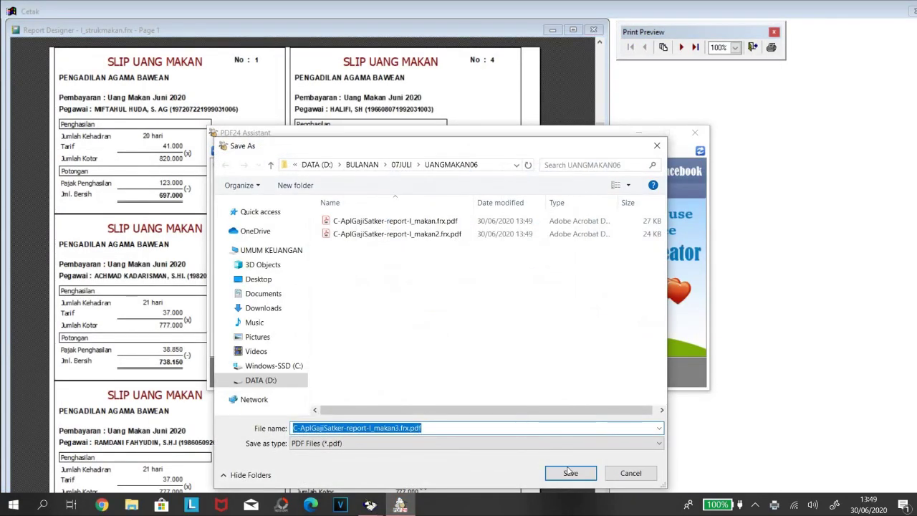
left_click(569, 473)
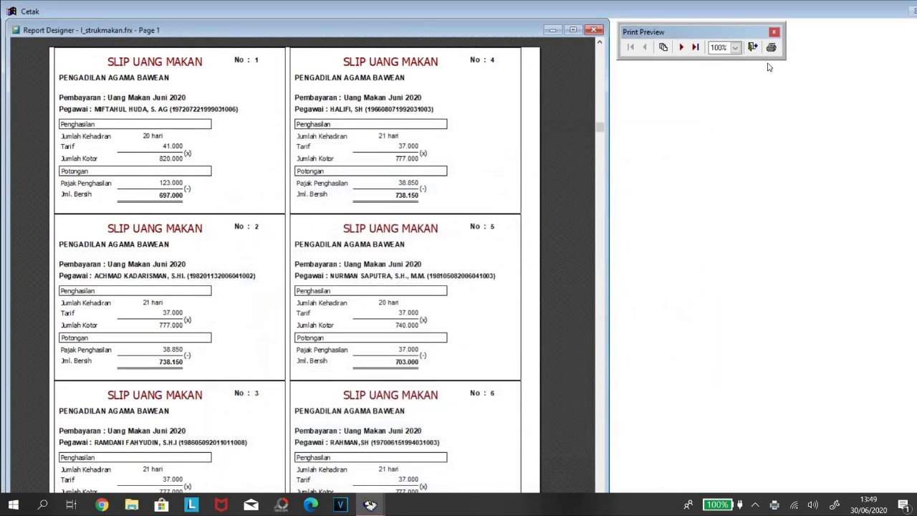
left_click(770, 47)
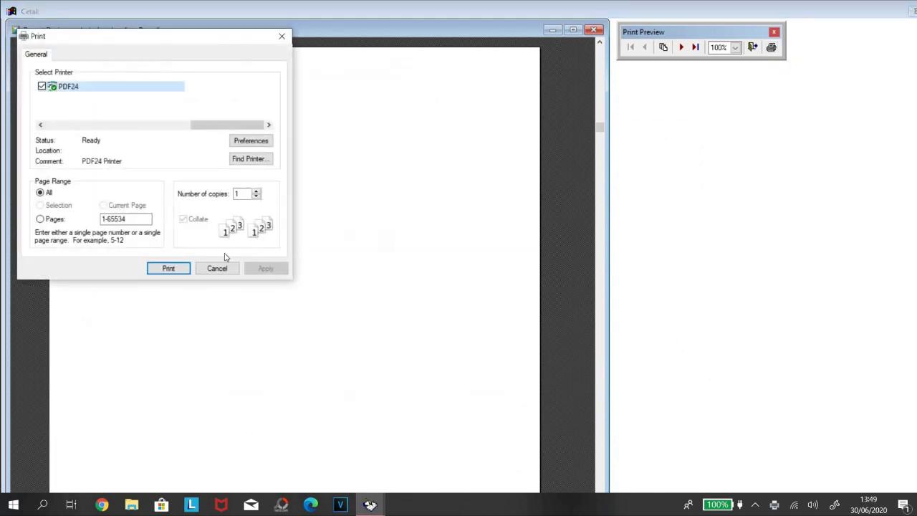
left_click(167, 268)
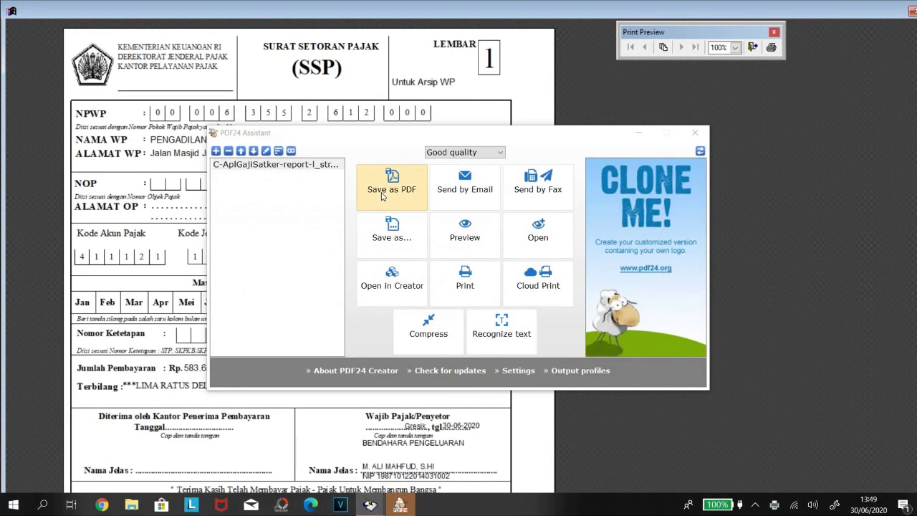
left_click(382, 196)
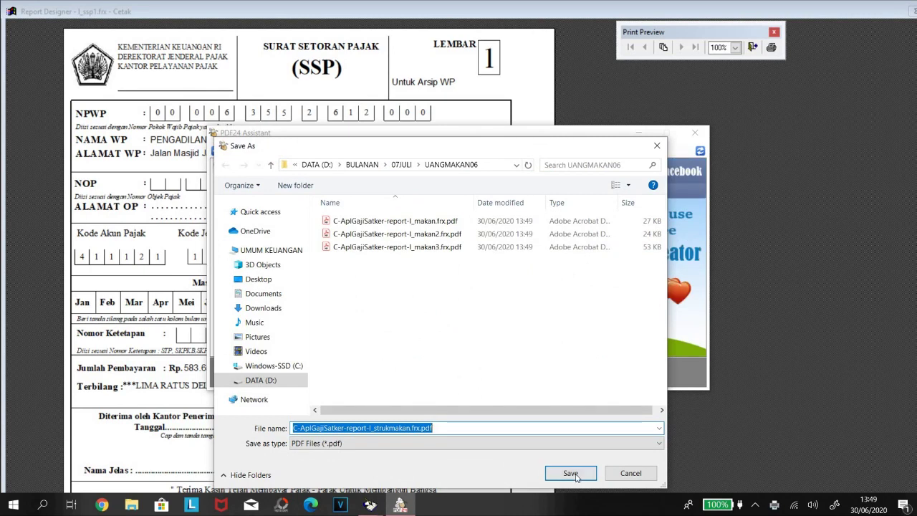
left_click(571, 473)
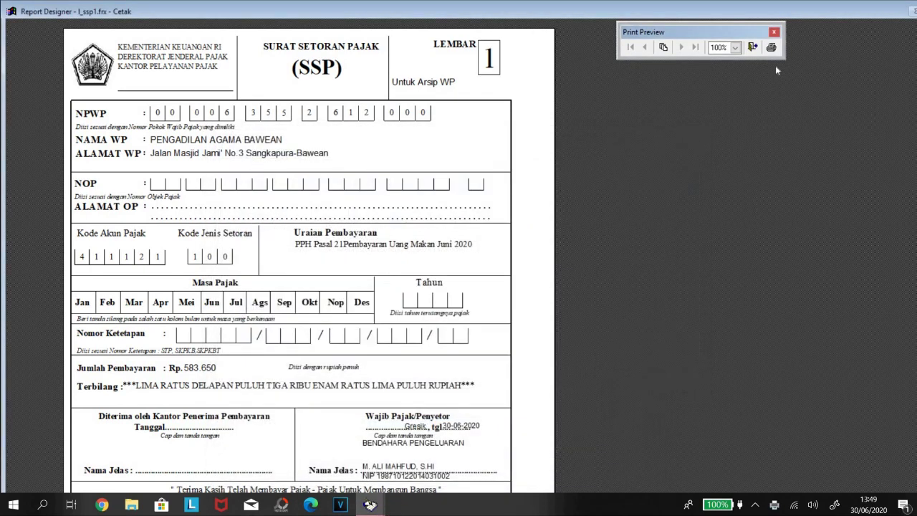
Save SSP sheets 1 and 2 as ssp1.frx.pdf and ssp1.frx2.pdf.
left_click(771, 48)
left_click(163, 250)
left_click(377, 189)
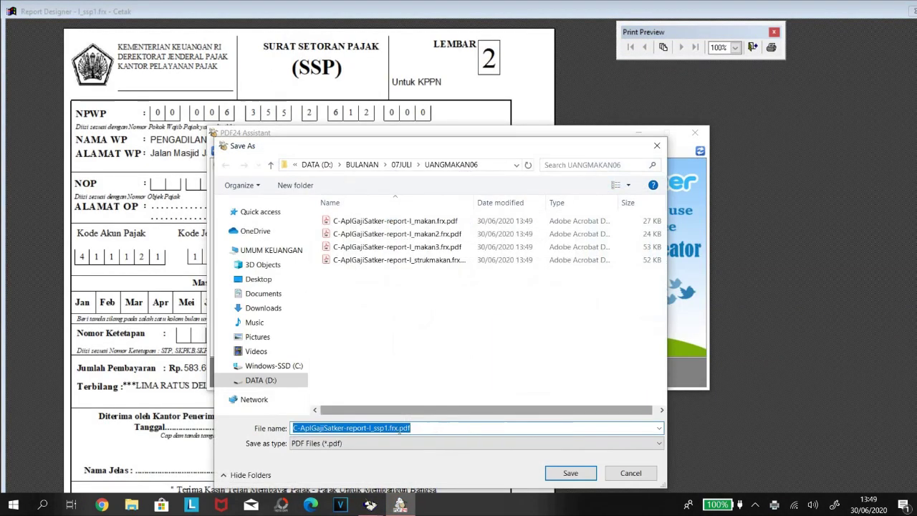
left_click(570, 470)
left_click(771, 47)
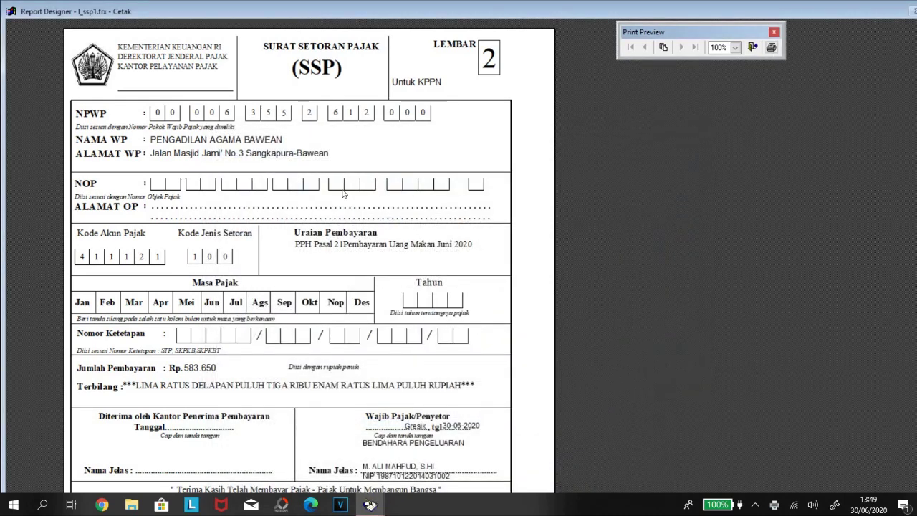
left_click(172, 248)
left_click(392, 182)
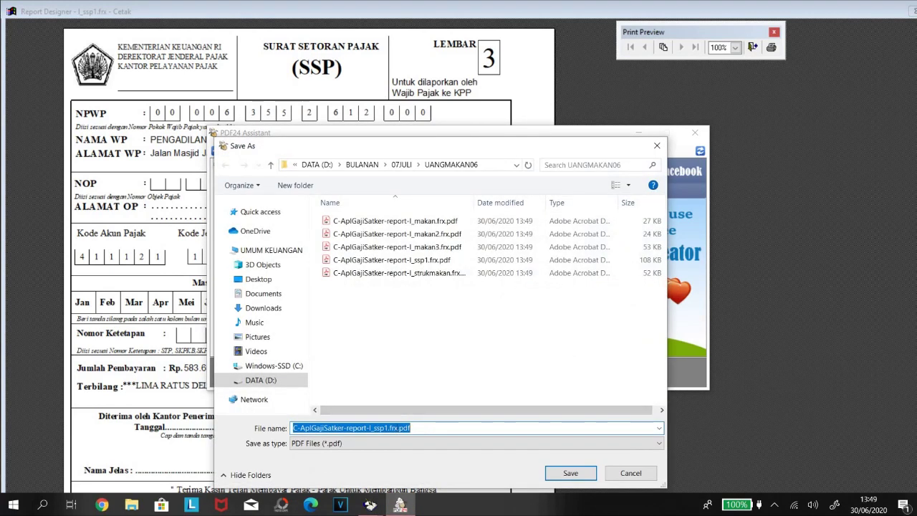
left_click(399, 428)
type("2")
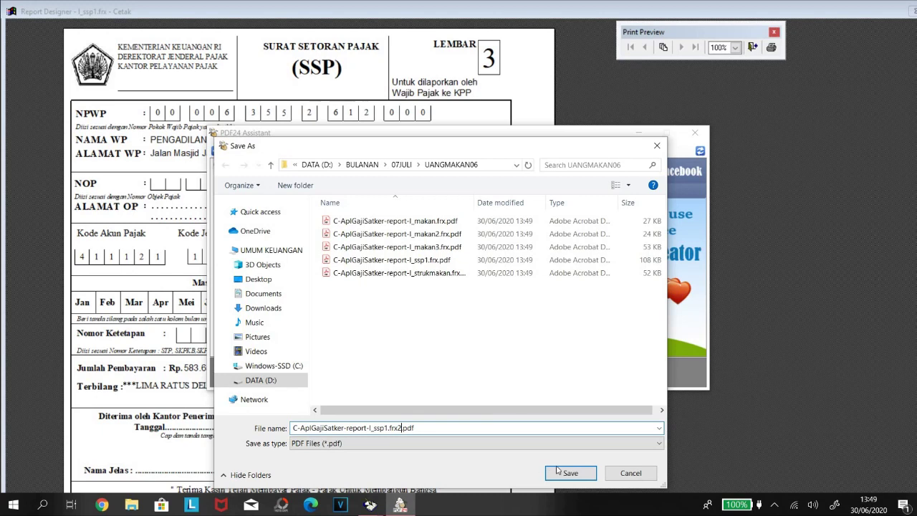
left_click(573, 472)
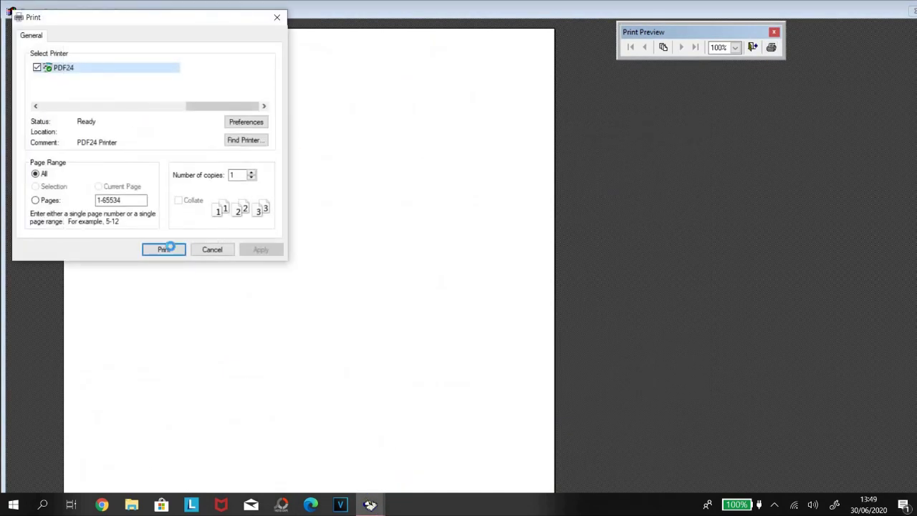
Save SSP sheets 3 and 4 as ssp1.frx3.pdf and ssp1.frx4.pdf.
left_click(164, 246)
left_click(379, 183)
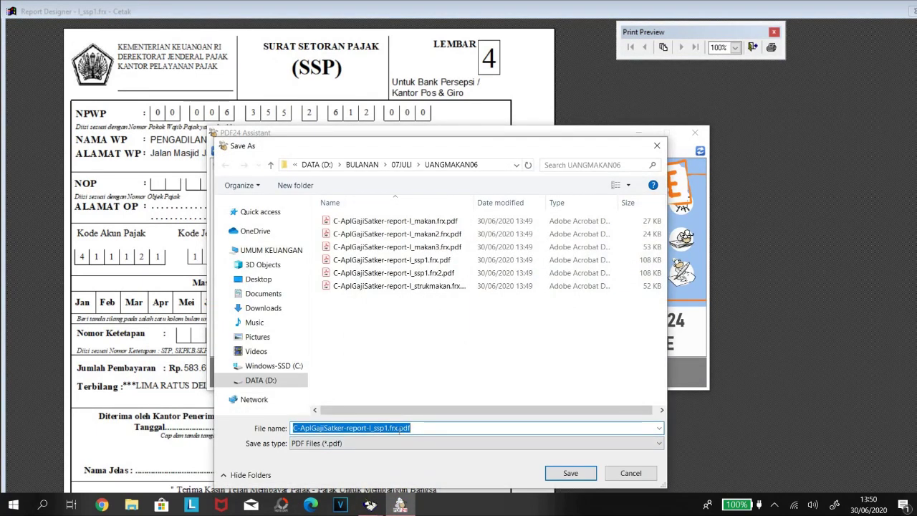
left_click(396, 428)
type("3")
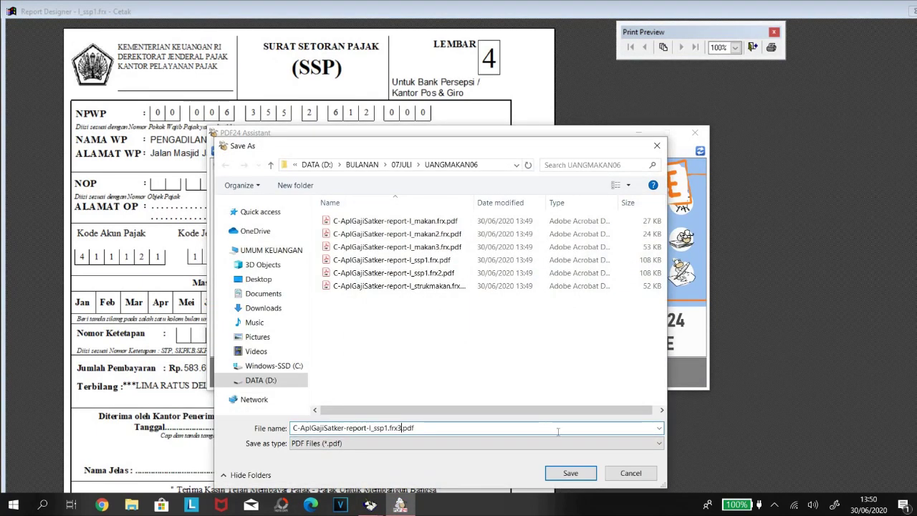
left_click(570, 473)
left_click(770, 47)
left_click(164, 250)
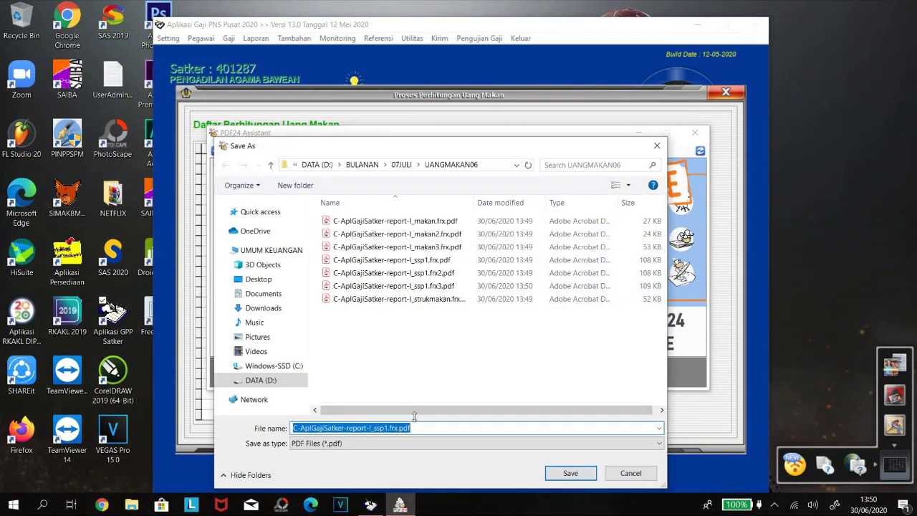
left_click(414, 417)
key("Left")
key("Left")
key("Left")
key("Left")
type("4")
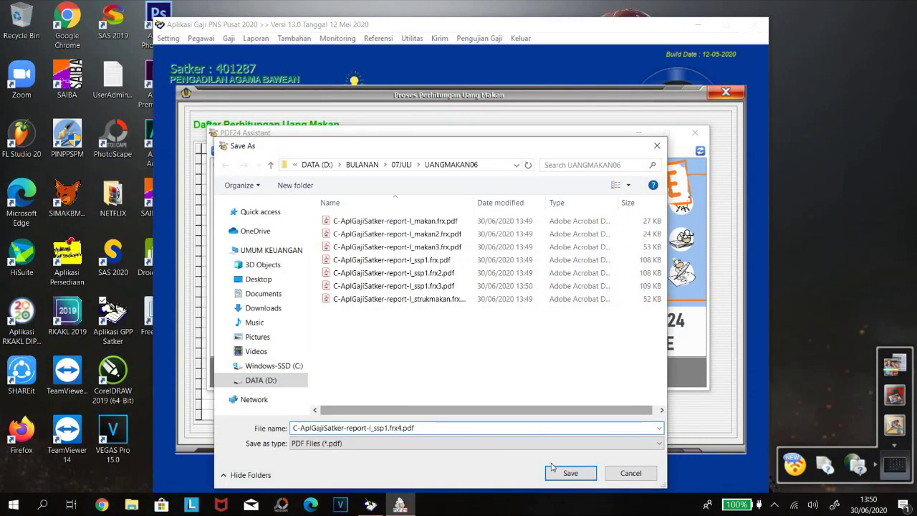
left_click(564, 473)
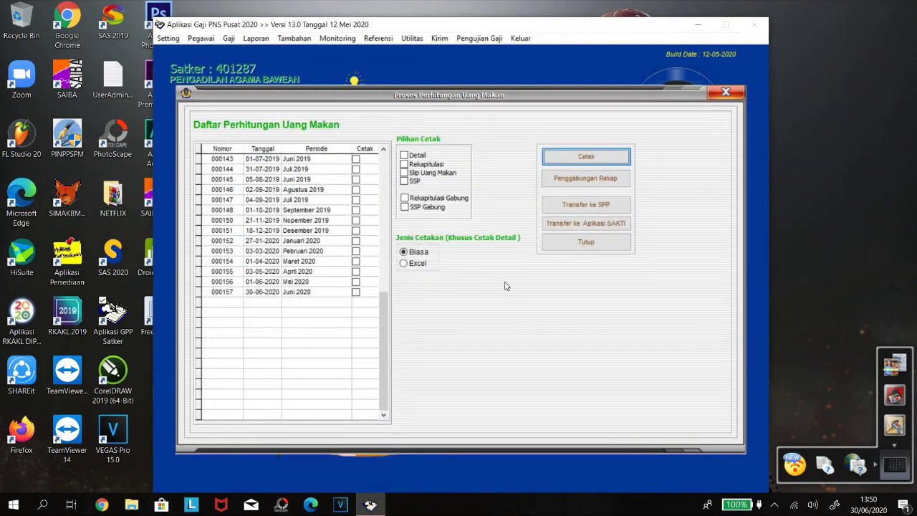
left_click(356, 292)
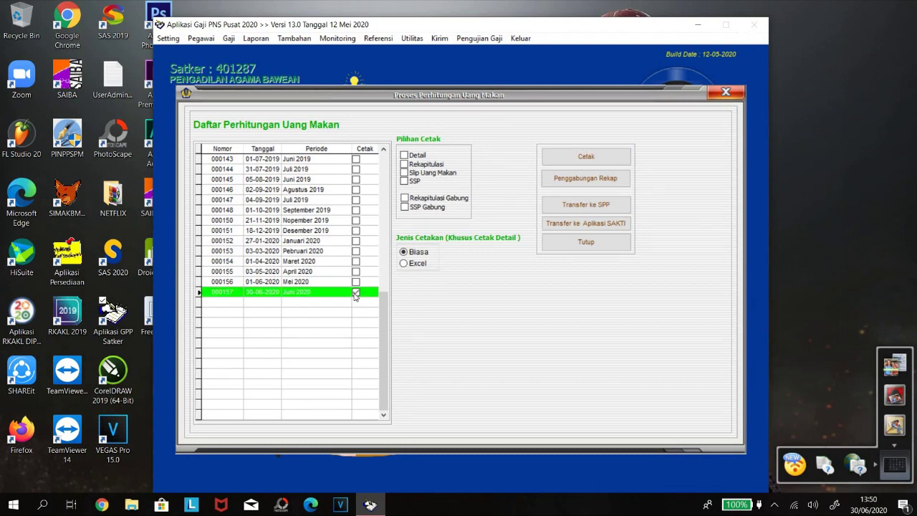
Set the Transfer ke SPP destination folder to D:\BULANAN\07JULI\UANGMAKAN06.
left_click(581, 208)
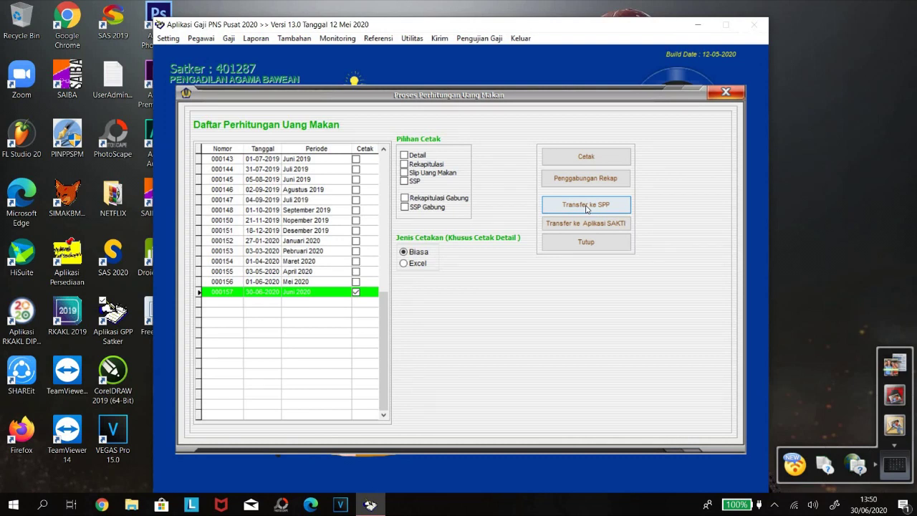
left_click(587, 206)
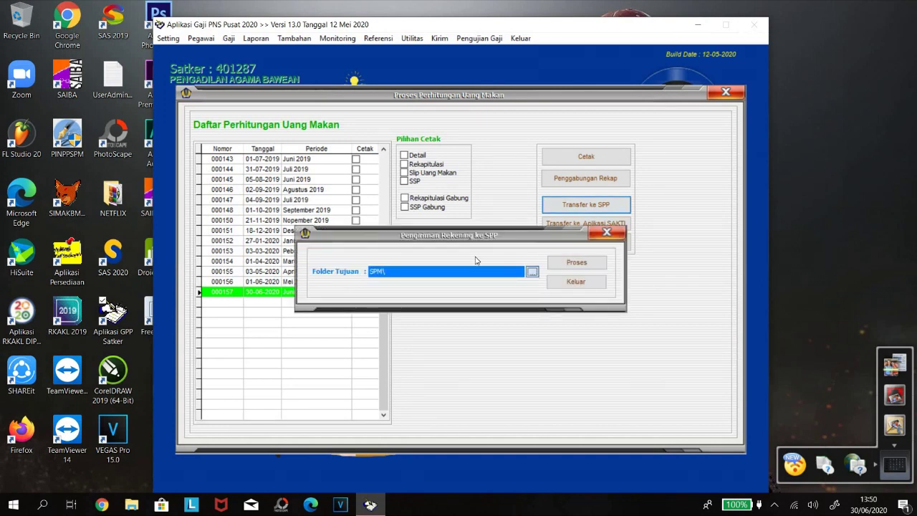
left_click(532, 274)
scroll(183, 96, "up", 10)
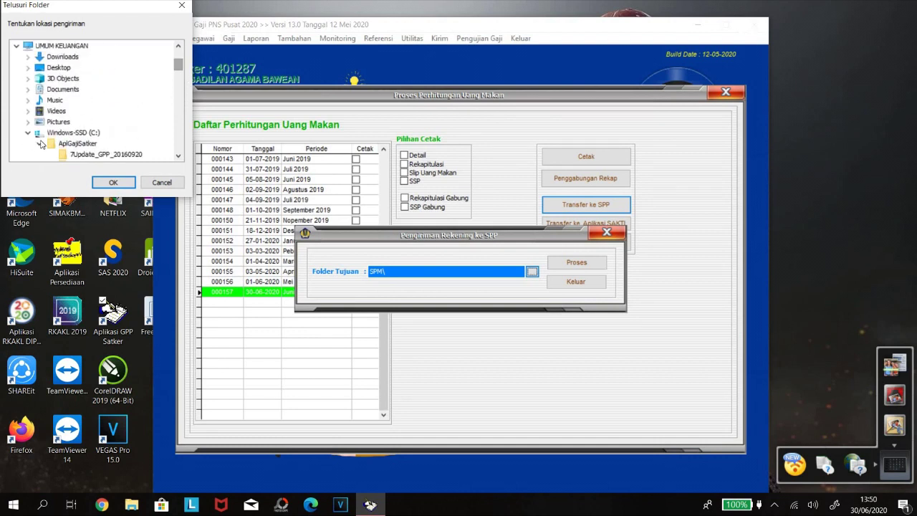
left_click(38, 144)
left_click(28, 133)
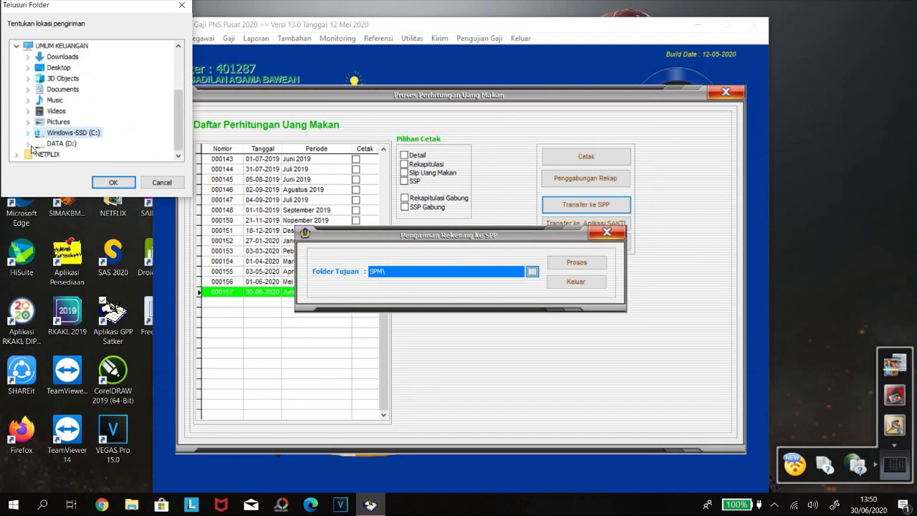
left_click(28, 144)
left_click(39, 67)
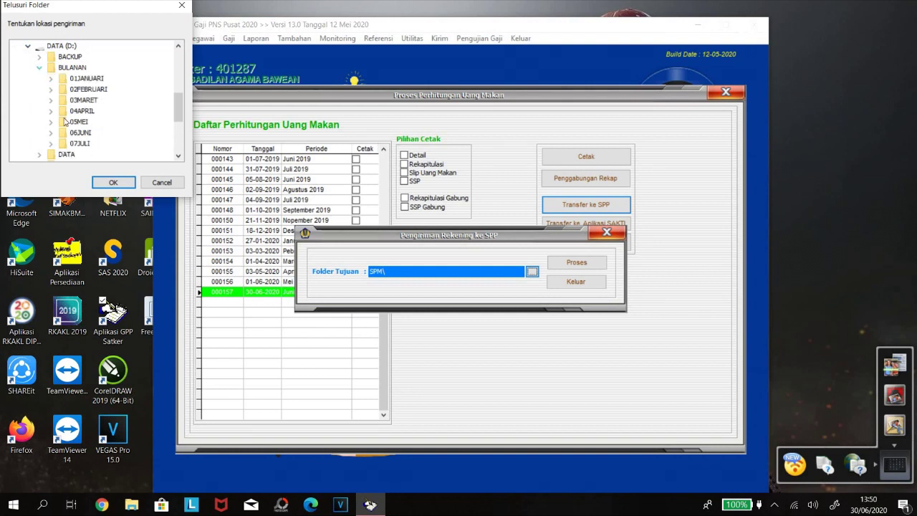
left_click(51, 144)
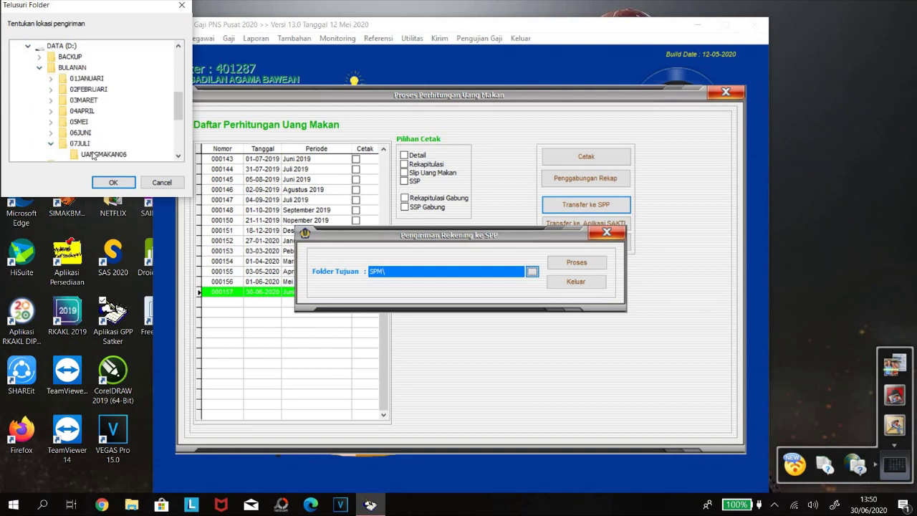
left_click(102, 154)
left_click(113, 183)
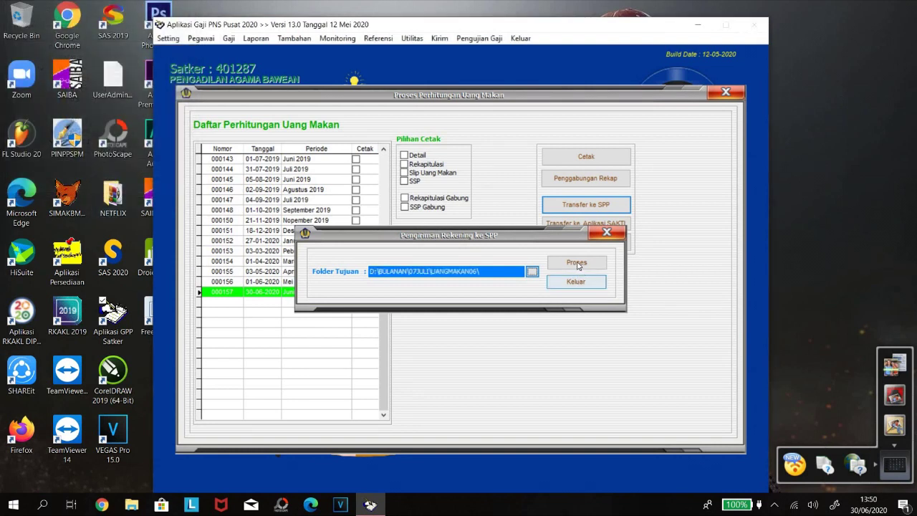
Run the SPP transfer, acknowledge success, and close the print list.
left_click(576, 263)
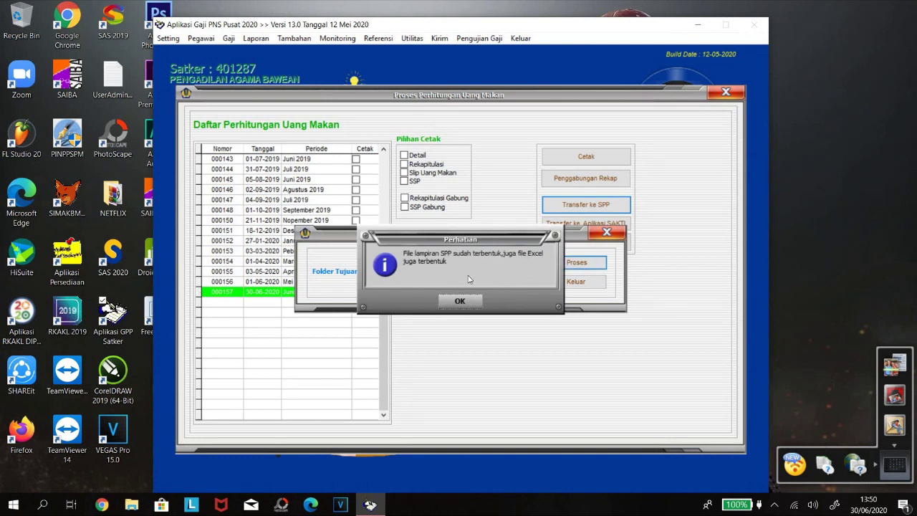
left_click(464, 302)
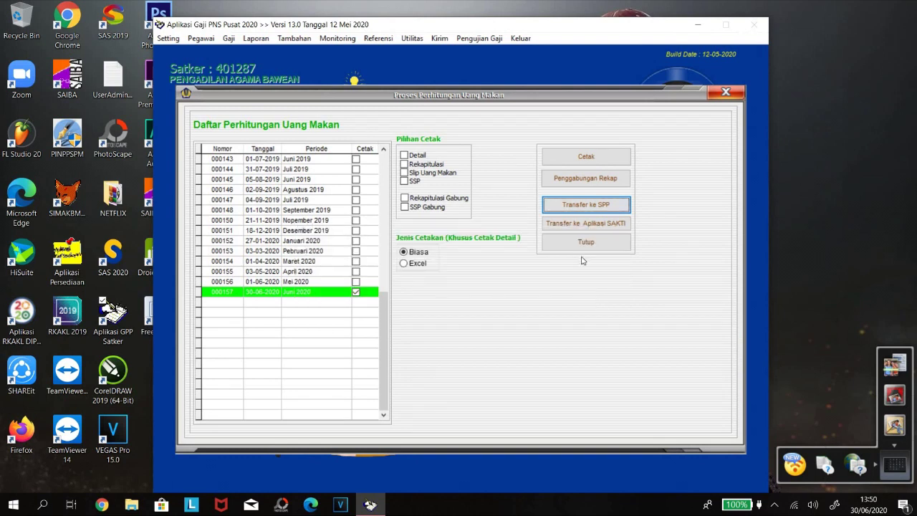
left_click(595, 247)
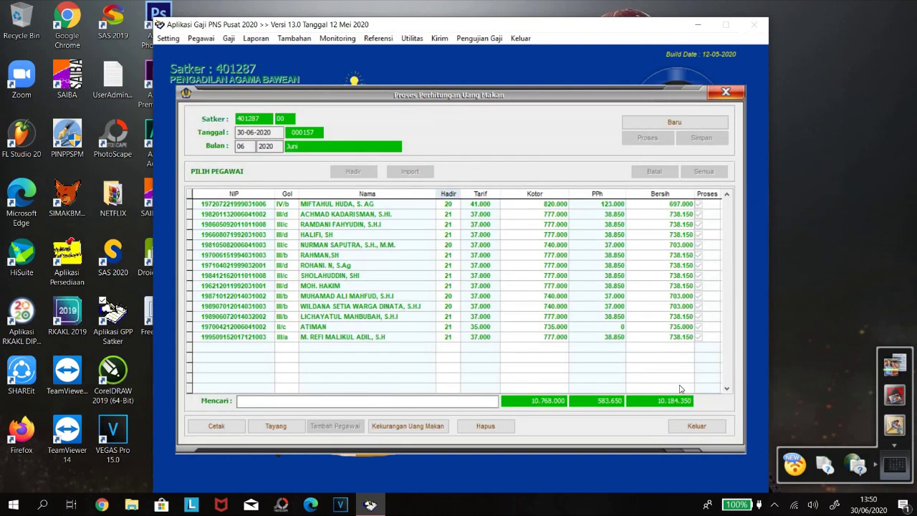
Exit GPP and log in to SAS 2020.
left_click(696, 426)
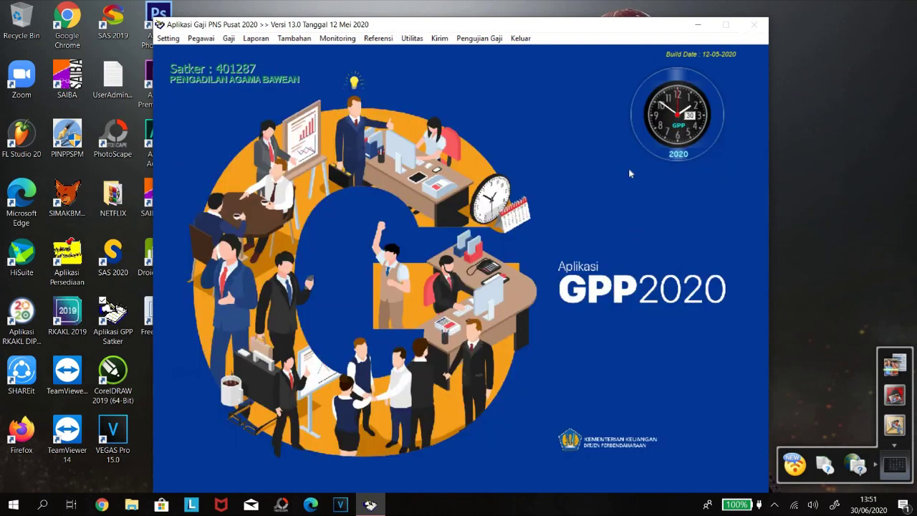
left_click(522, 40)
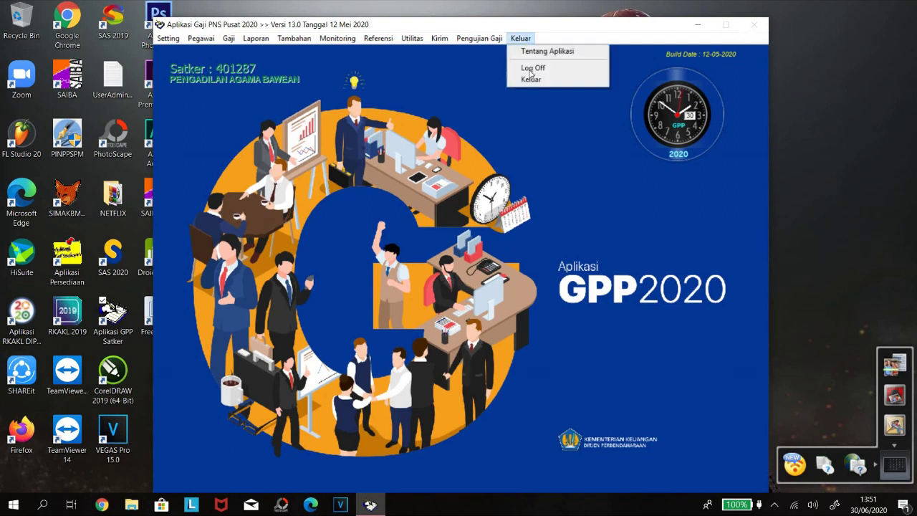
key("Return")
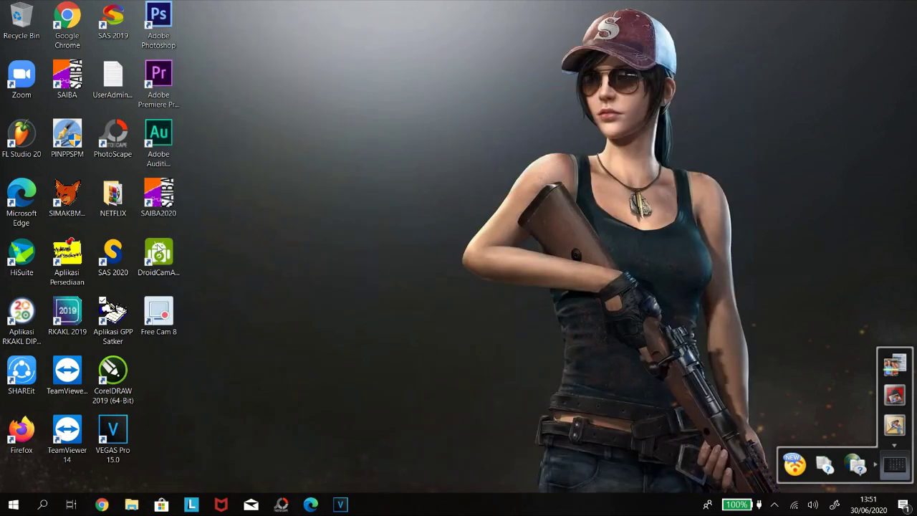
double_click(114, 256)
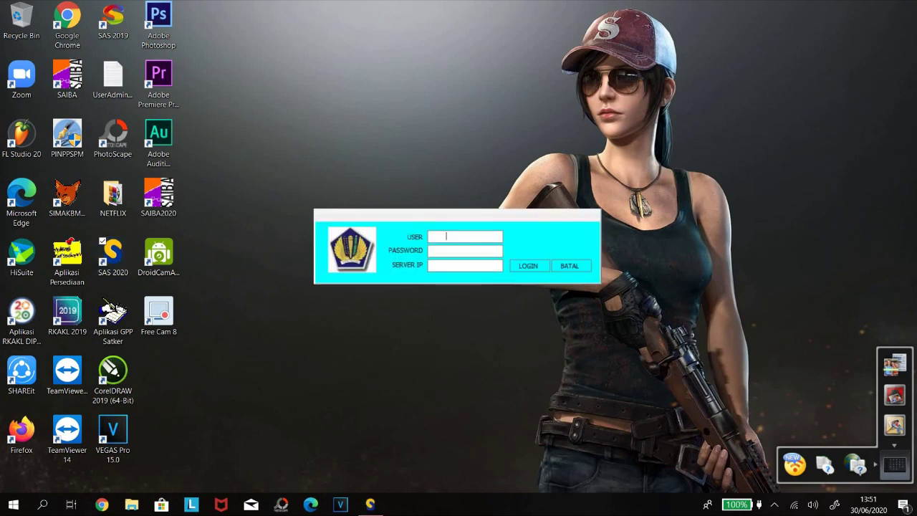
key("Tab")
key("Return")
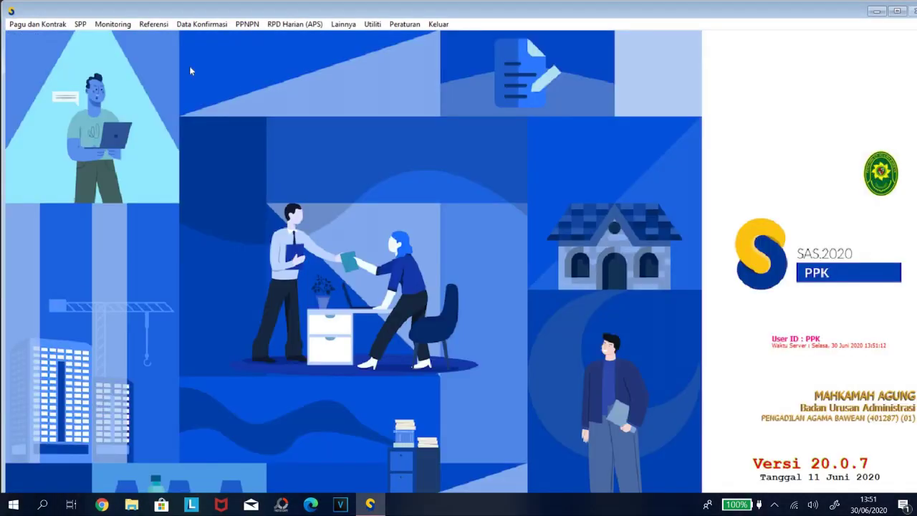
Open the RUH SPP form with File Explorer alongside it.
left_click(80, 25)
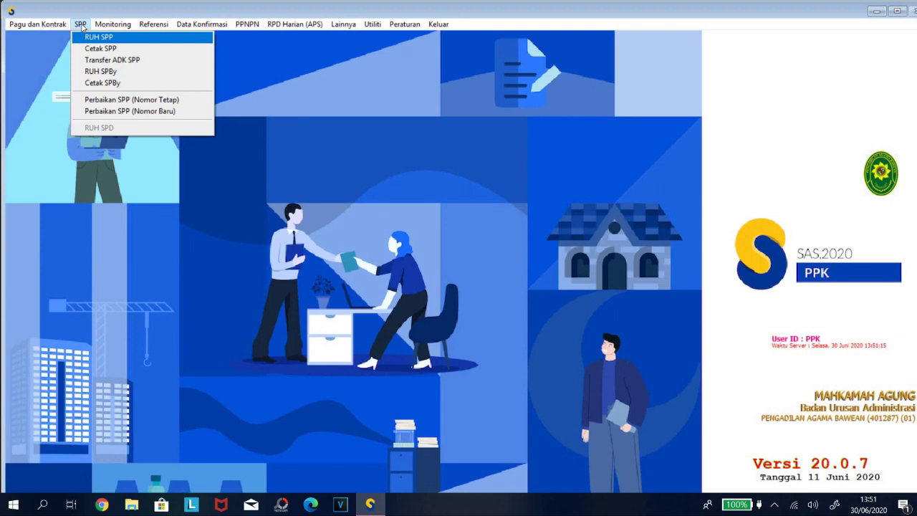
left_click(93, 37)
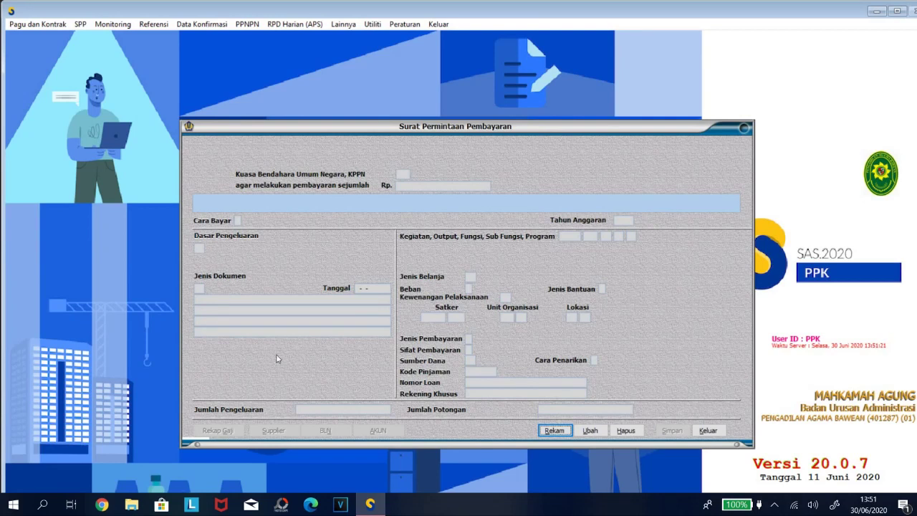
left_click(134, 504)
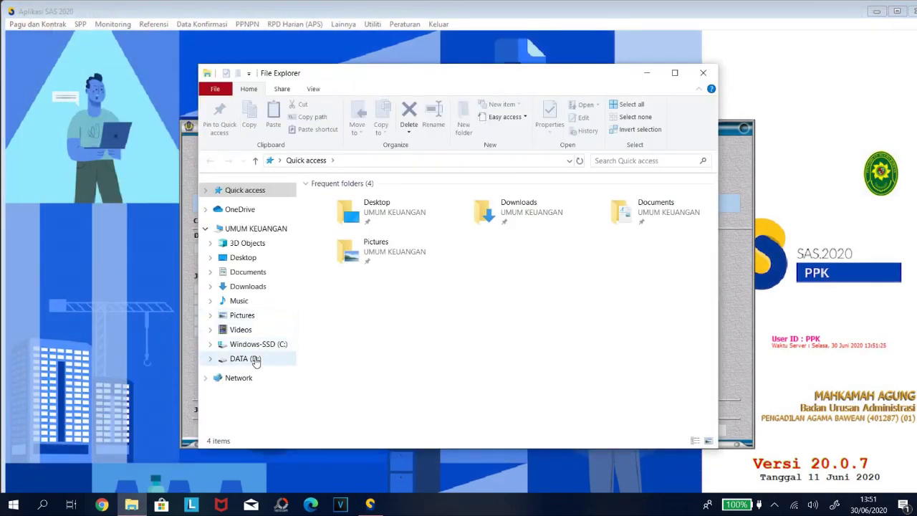
Open the makan PDF from D:\BULANAN\07JULI\UANGMAKAN06.
left_click(247, 358)
double_click(365, 212)
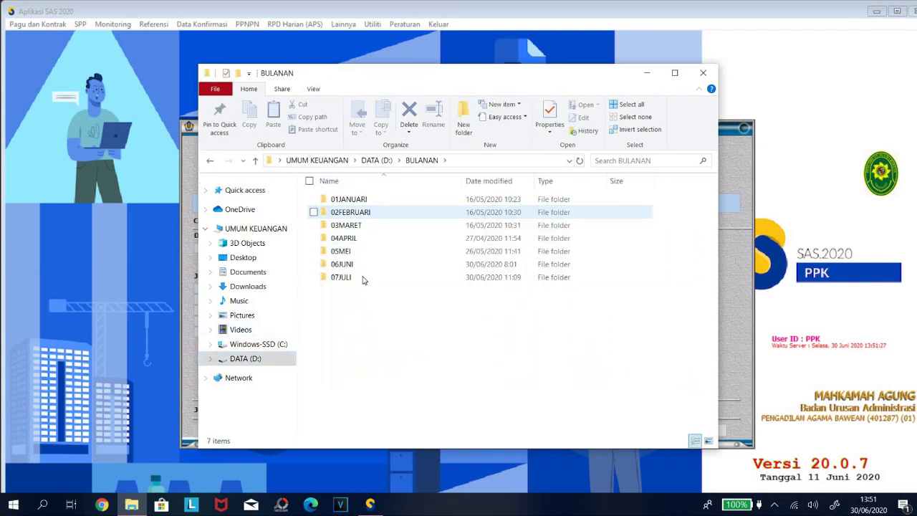
left_click(360, 278)
key("Return")
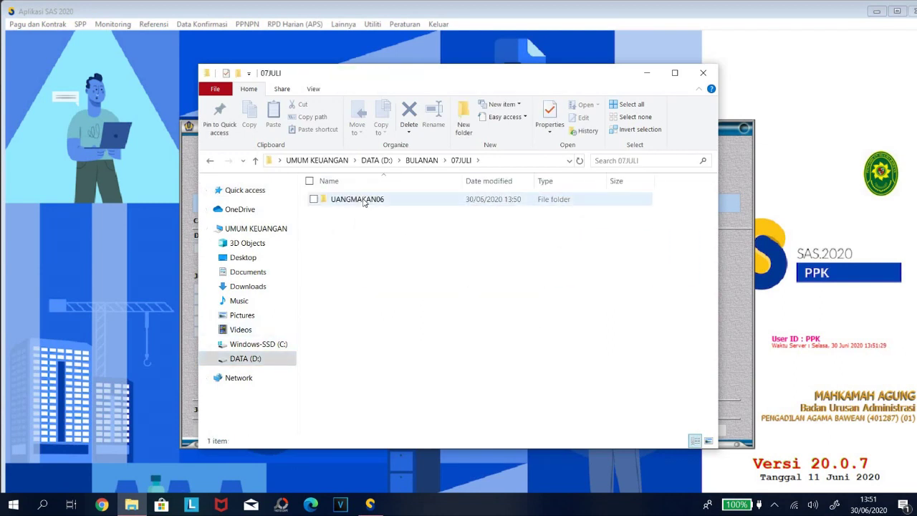
double_click(362, 202)
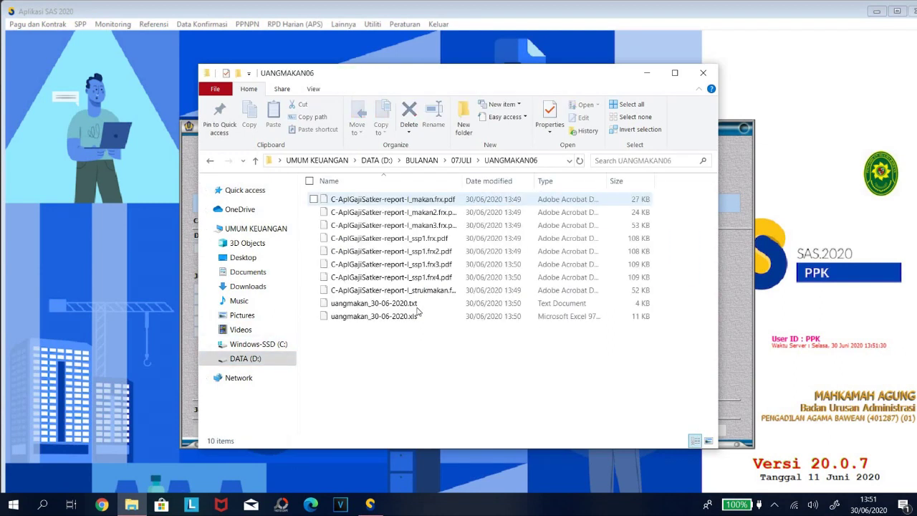
double_click(429, 202)
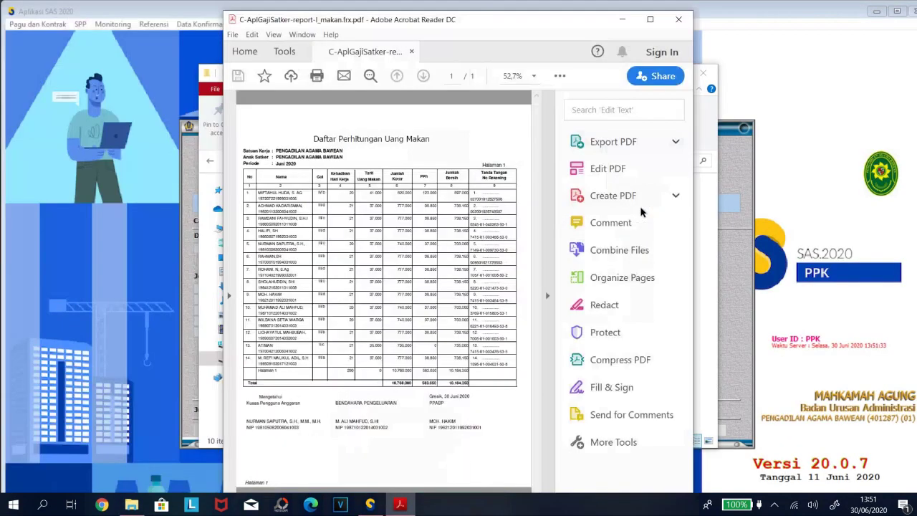
Maximize the report, select the Total 10.768.000, and return to SAS.
left_click(649, 20)
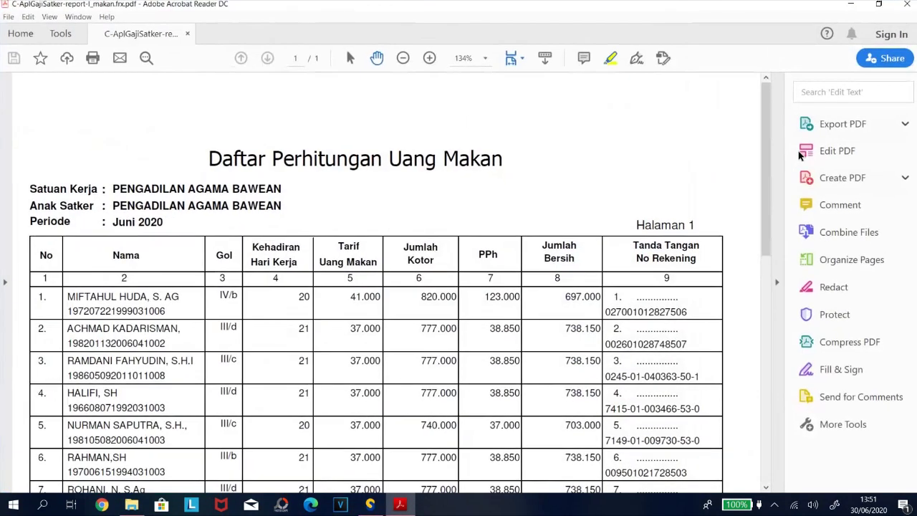
scroll(399, 267, "down", 10)
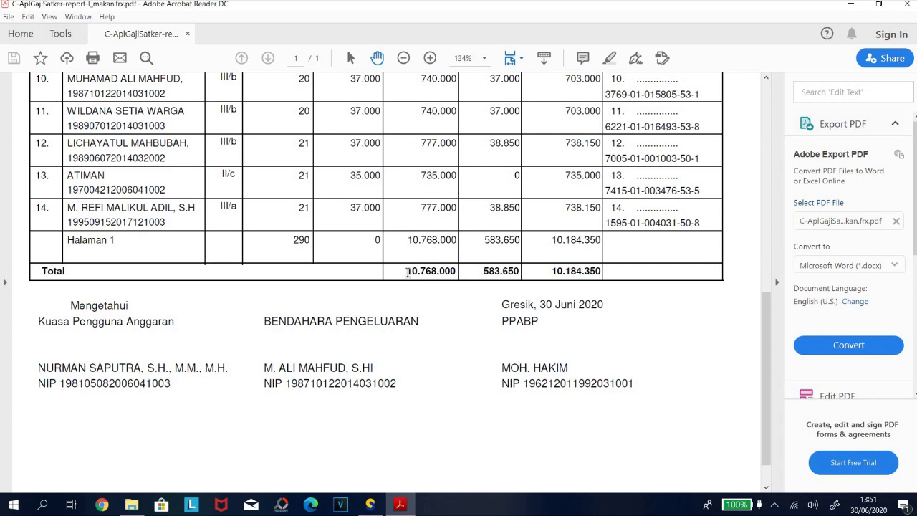
left_click_drag(408, 272, 459, 273)
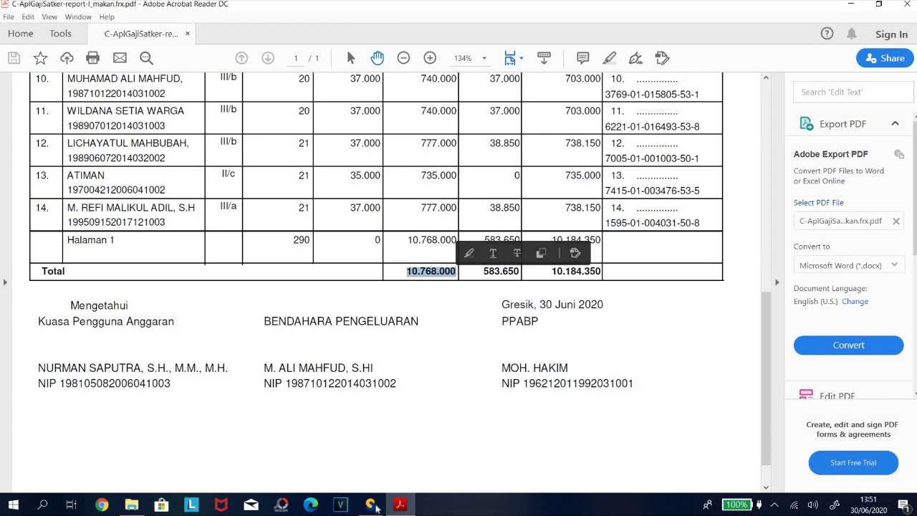
key("alt+Tab")
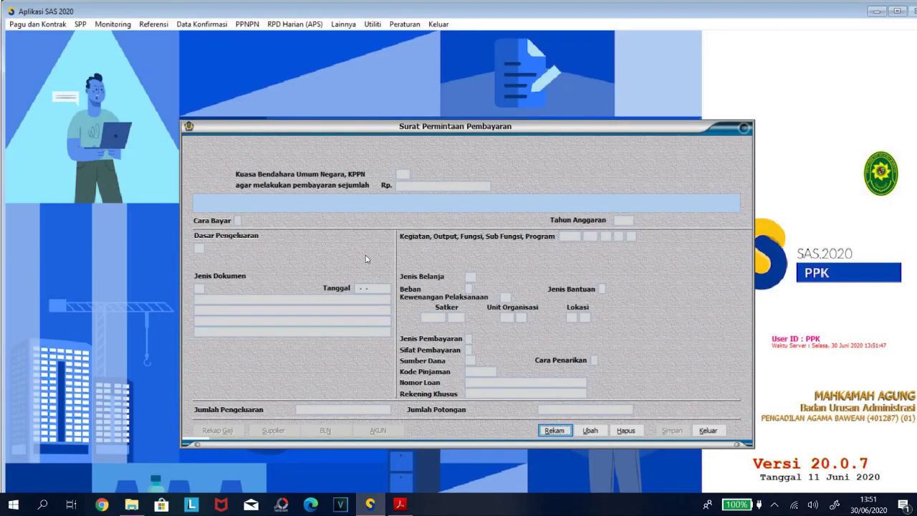
Close the empty SPP form and reopen RUH SPP.
left_click(706, 431)
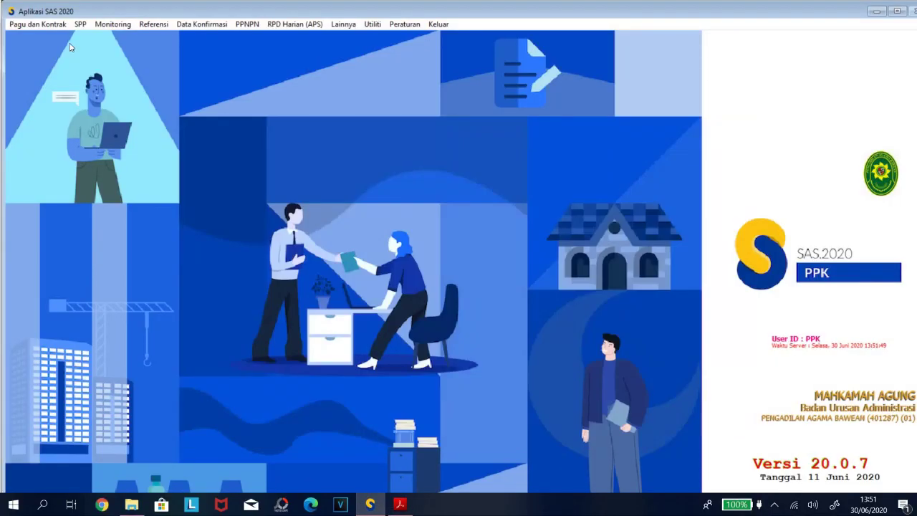
left_click(80, 24)
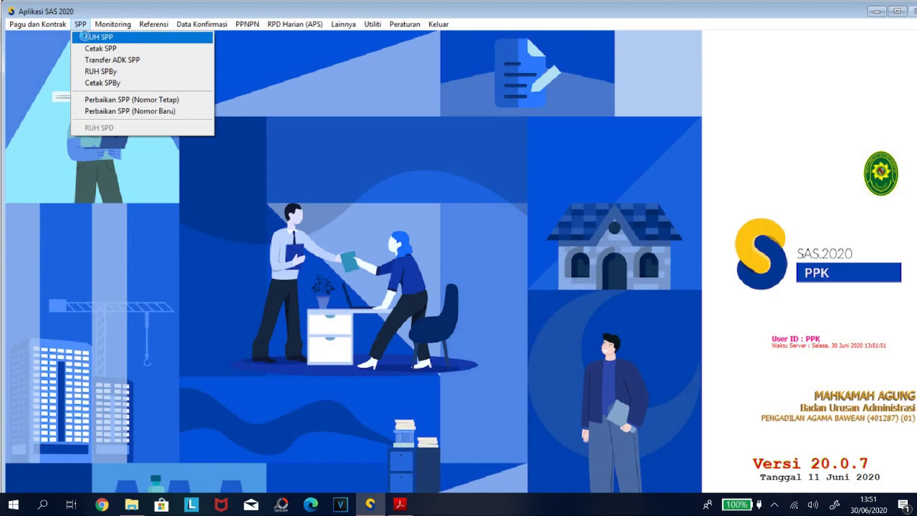
left_click(93, 37)
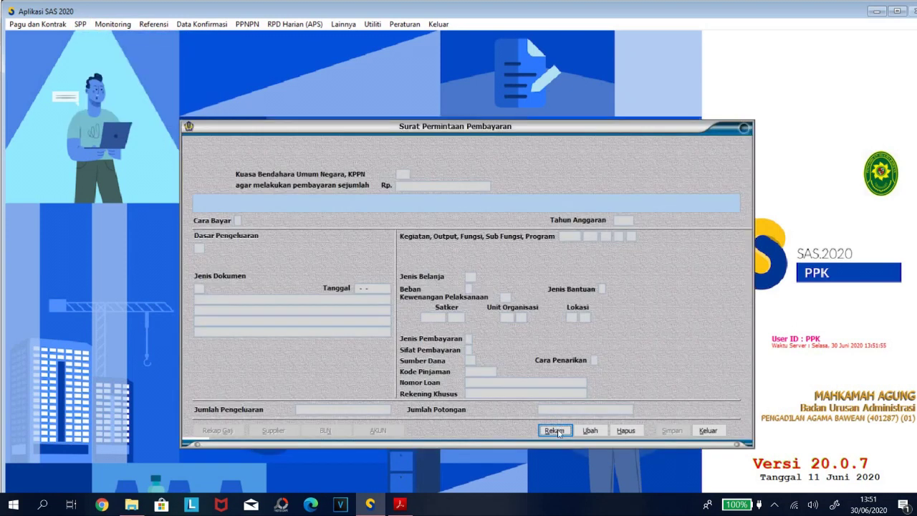
Record a new SPP of type 04 GAJI LAINNYA for Gaji PNS and list its budget accounts.
left_click(554, 431)
key("Return")
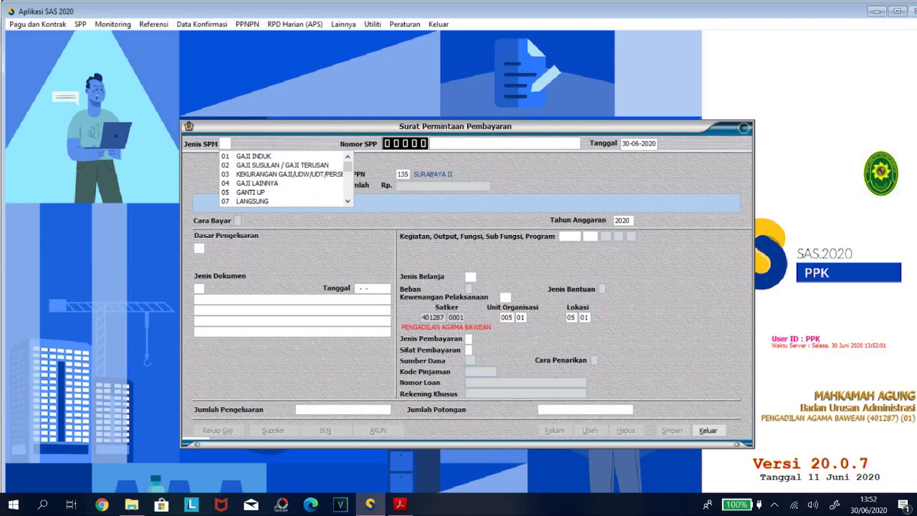
key("Down")
key("Down")
key("Down")
key("Down")
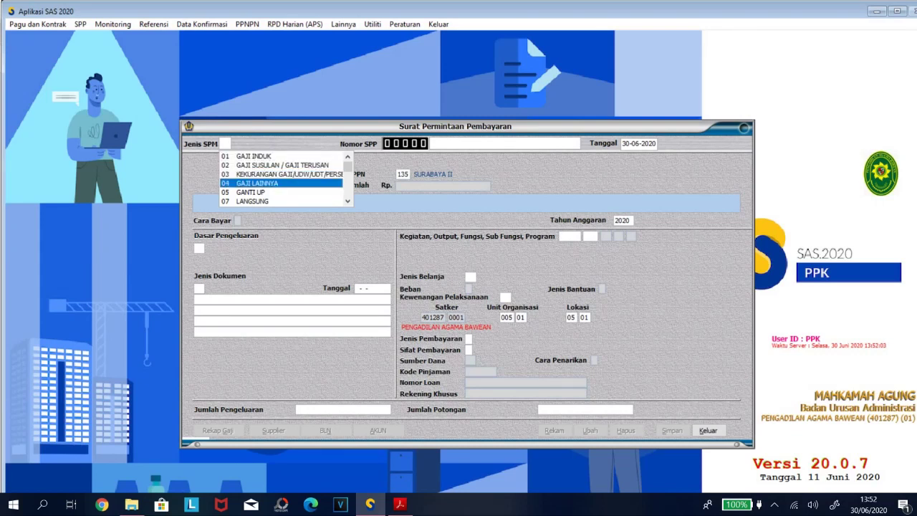
key("Return")
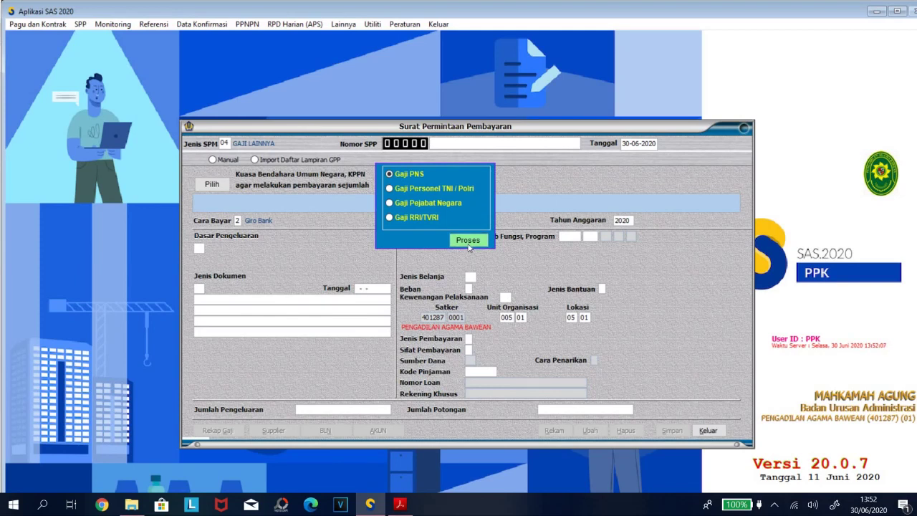
left_click(469, 243)
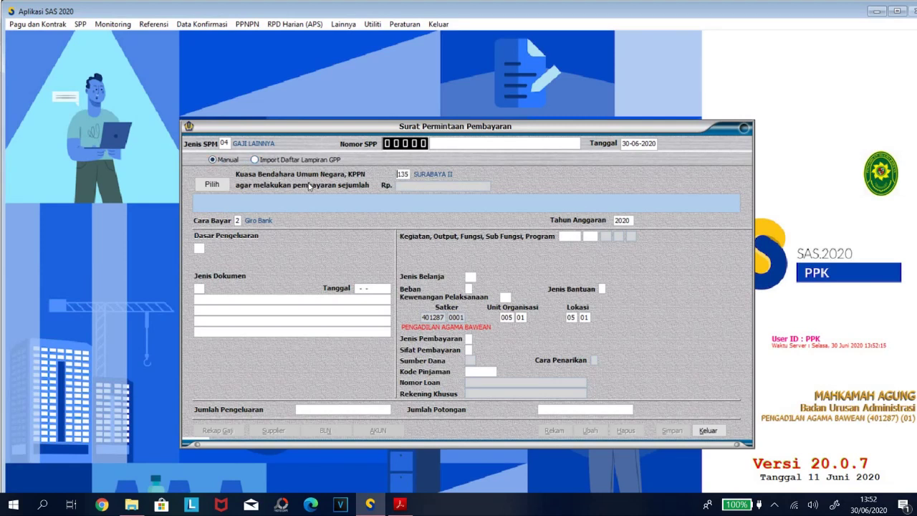
left_click(208, 186)
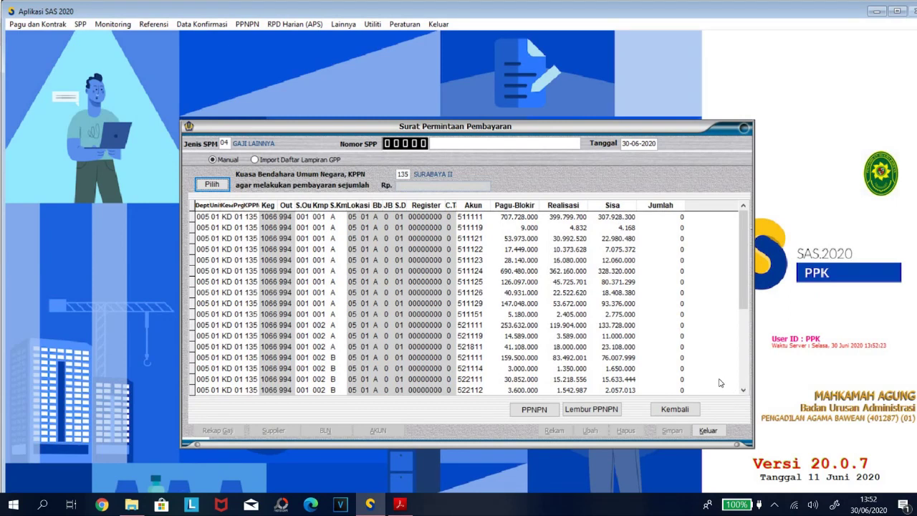
Enter 10.768.000 as account 511129's Jumlah, verify it against the PDF total, and close the grid.
left_click(641, 303)
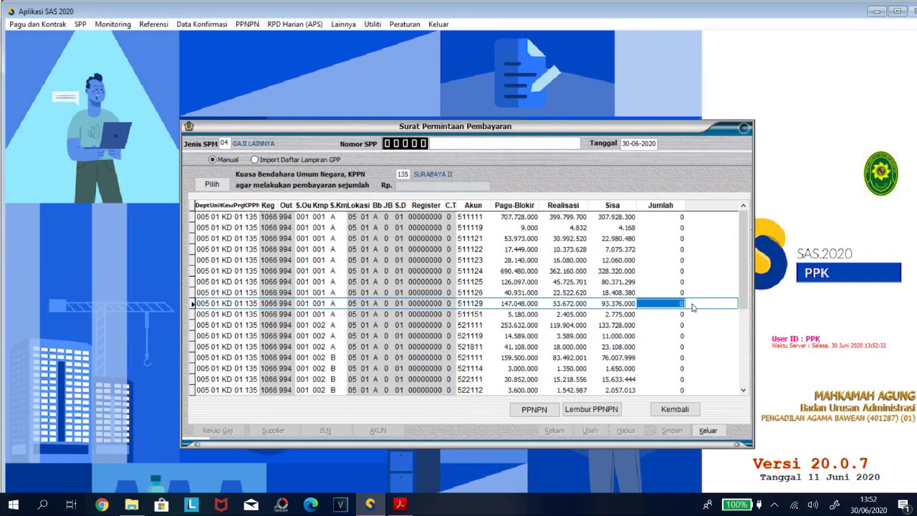
type(".680.00")
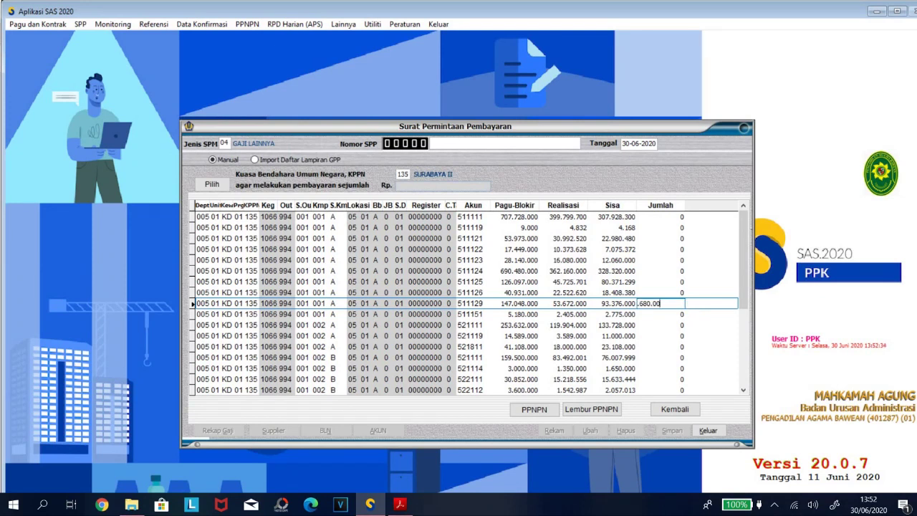
key("Return")
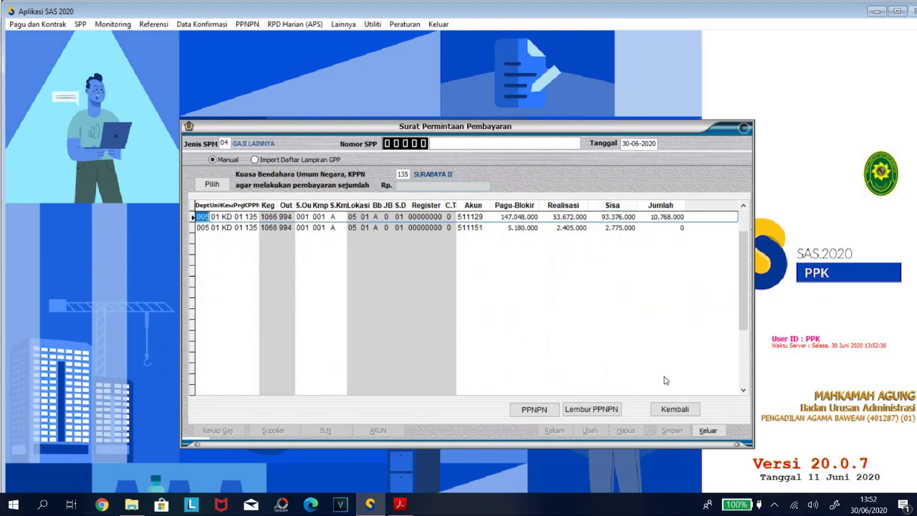
left_click(400, 505)
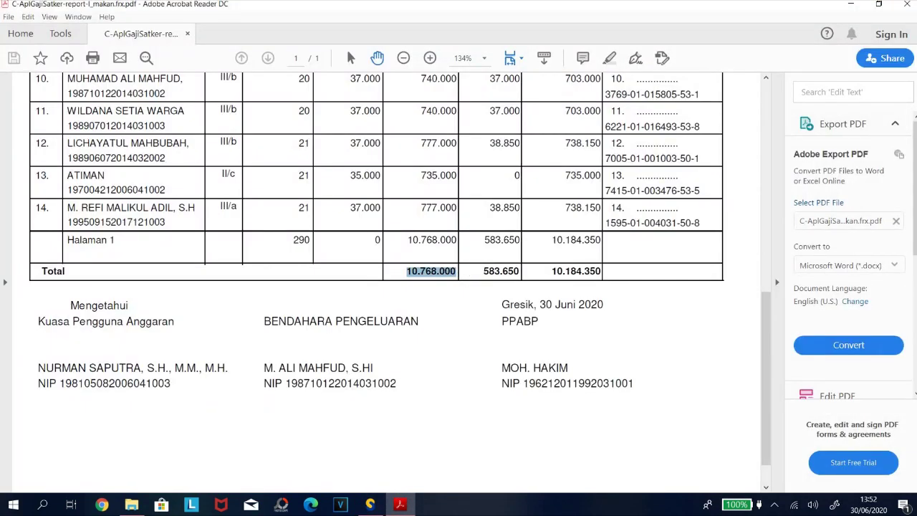
left_click(369, 505)
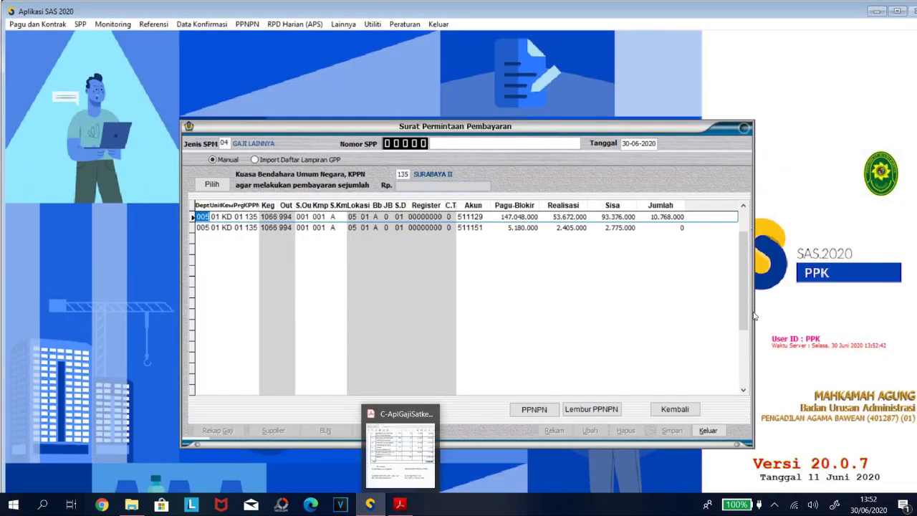
left_click(675, 409)
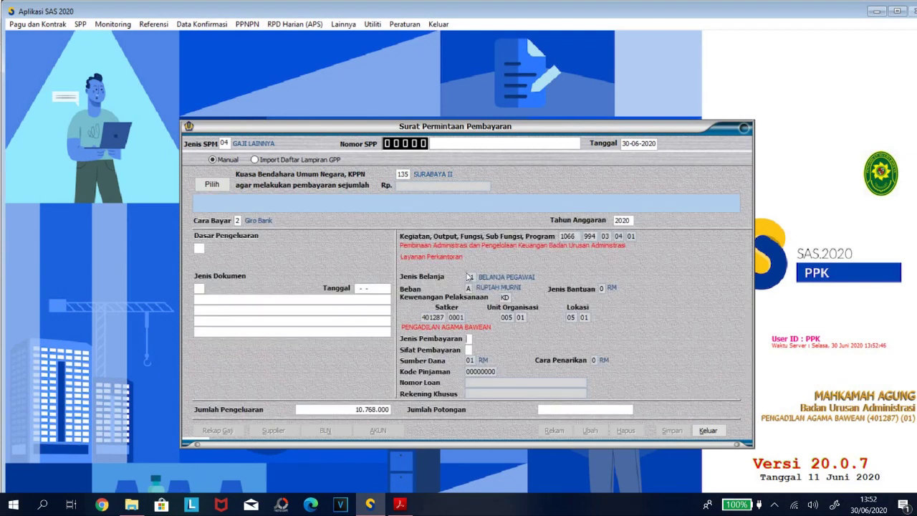
Set payment type 1 Pengeluaran Anggaran, nature Pembayaran Langsung (LS), basis 01 DIPA TAHUN 2020.
key("Return")
key("Down")
key("Return")
key("Return")
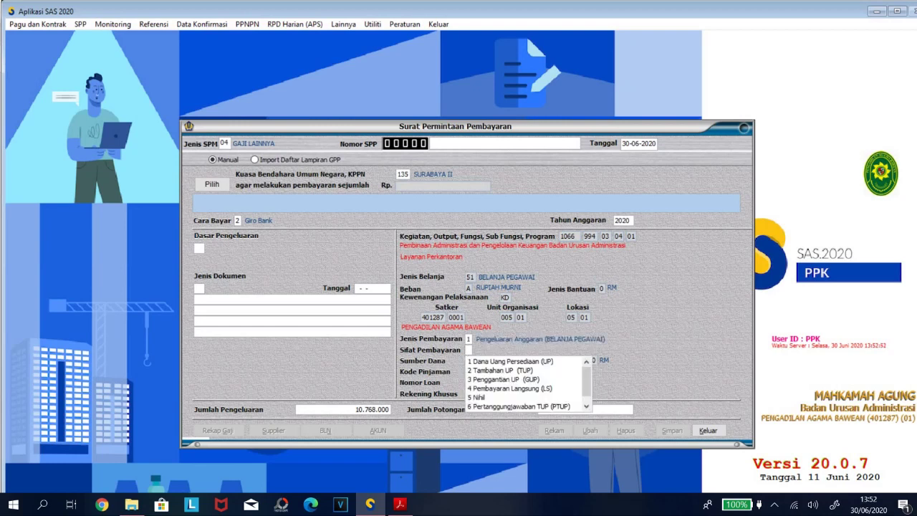
key("Down")
key("Down")
key("Down")
key("Down")
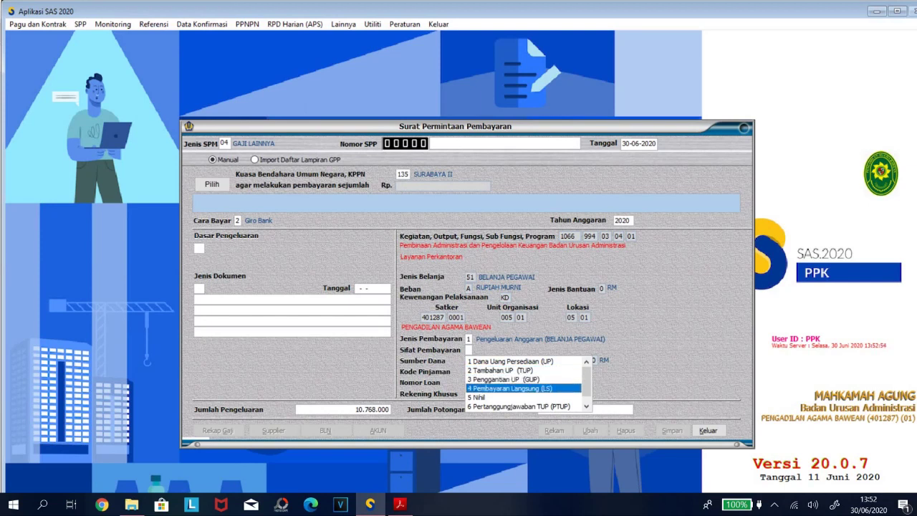
key("Return")
key("Return")
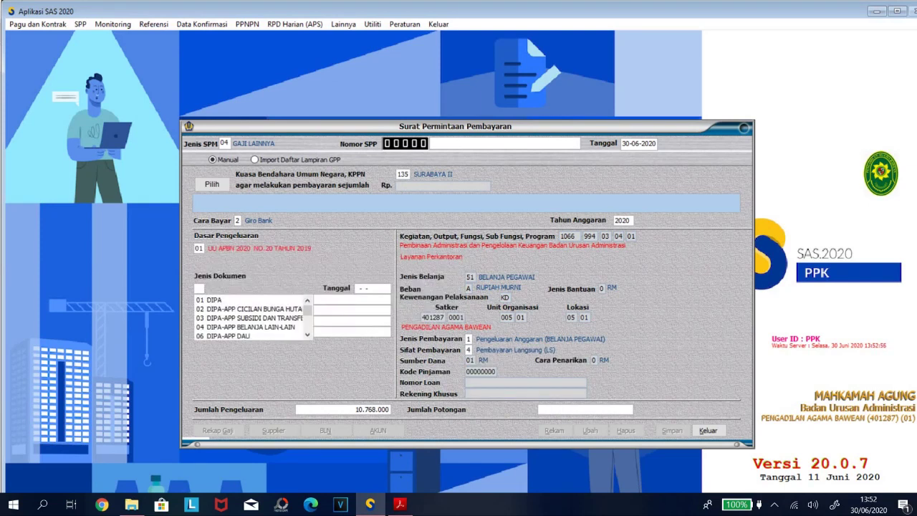
key("Down")
key("Return")
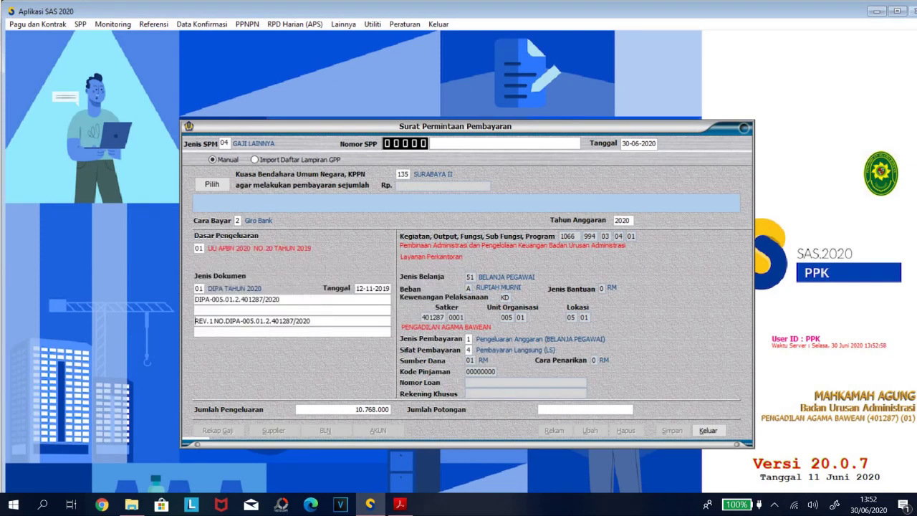
left_click(587, 409)
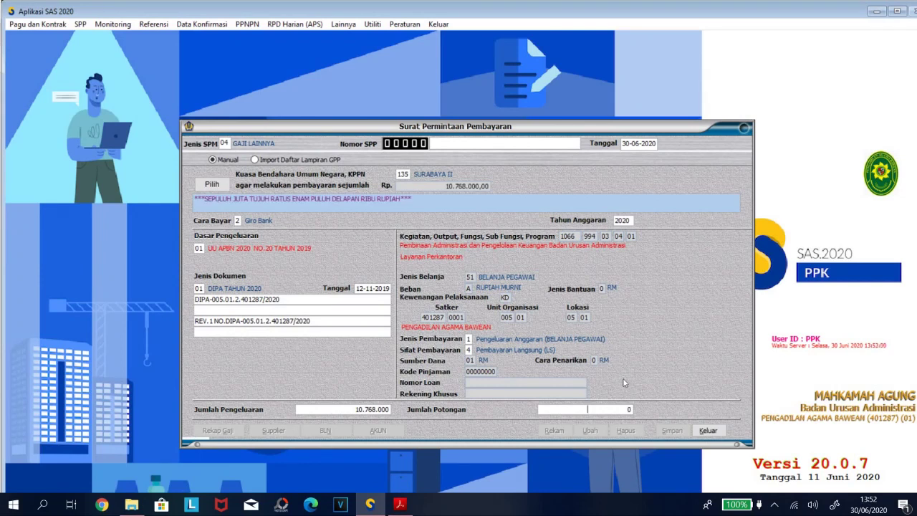
Copy the 583.650 deduction total from the attachment list PDF.
left_click(400, 505)
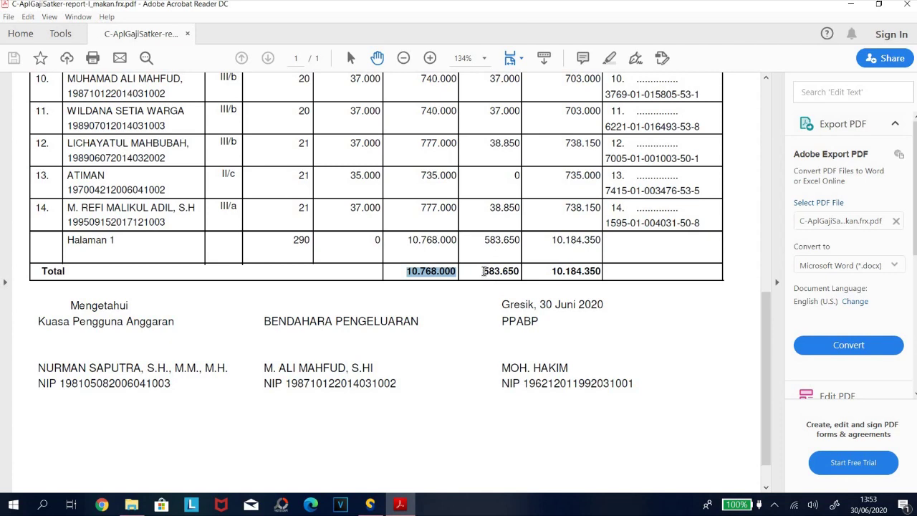
left_click_drag(483, 271, 521, 272)
key("ctrl+c")
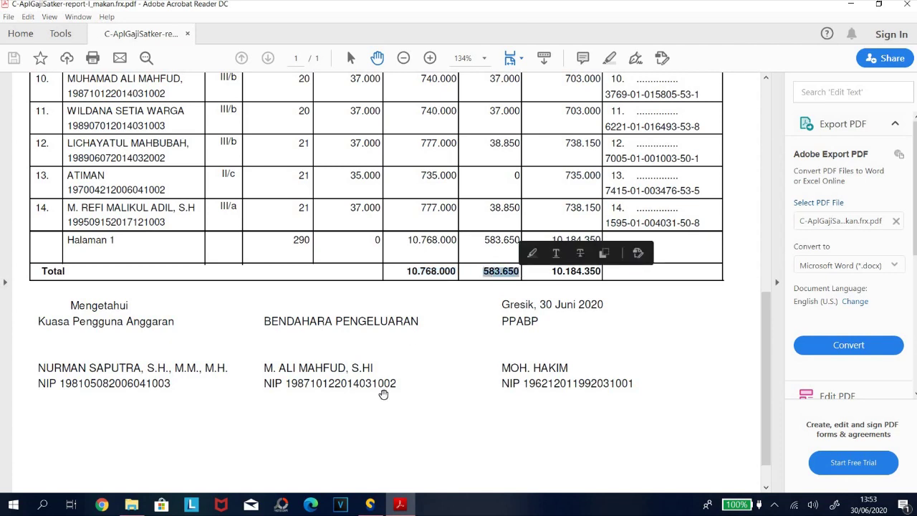
key("alt+Tab")
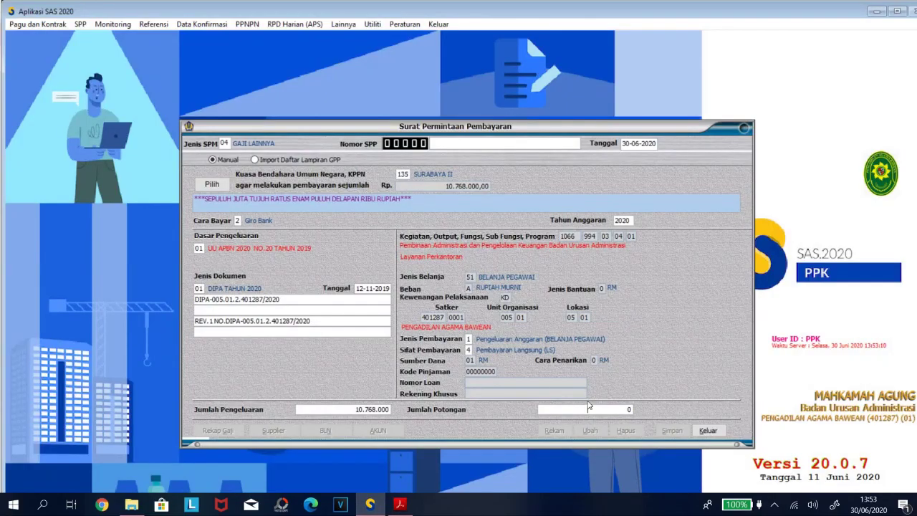
Set Jumlah Potongan to the copied 583.650.
double_click(658, 410)
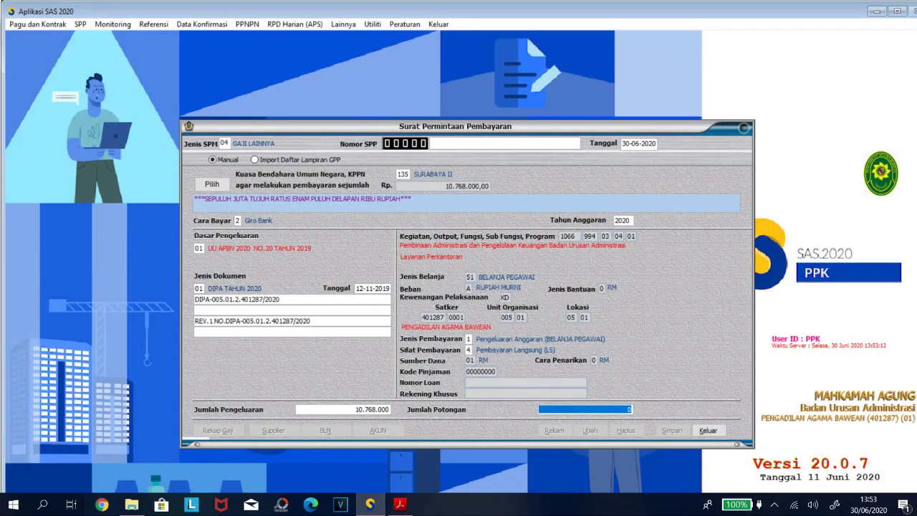
key("ctrl+v")
key("Return")
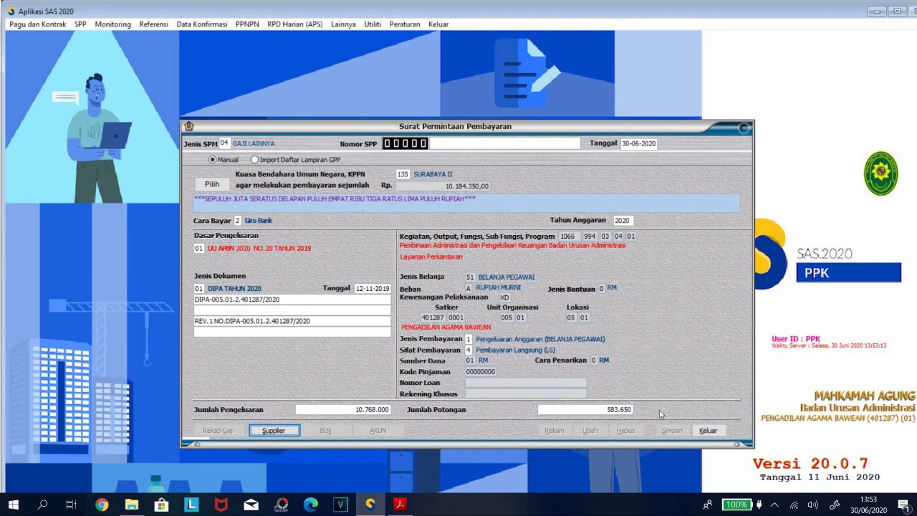
key("Return")
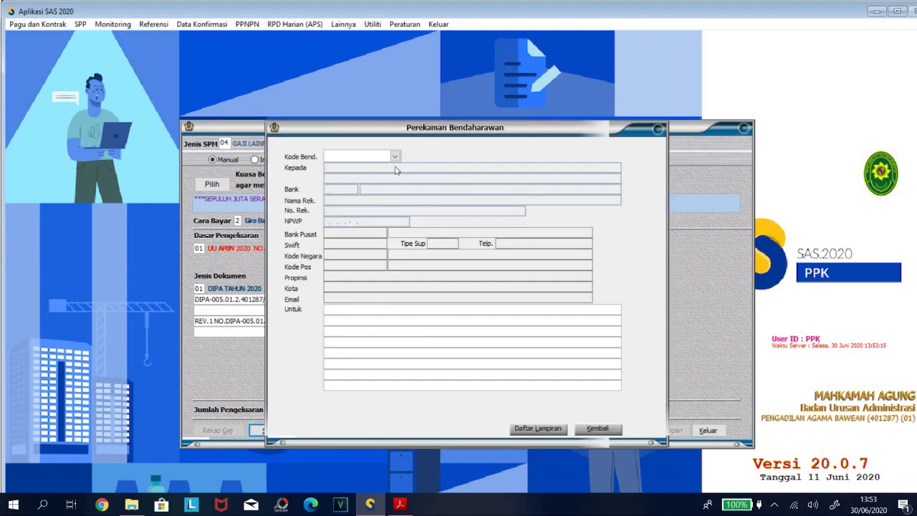
left_click(393, 156)
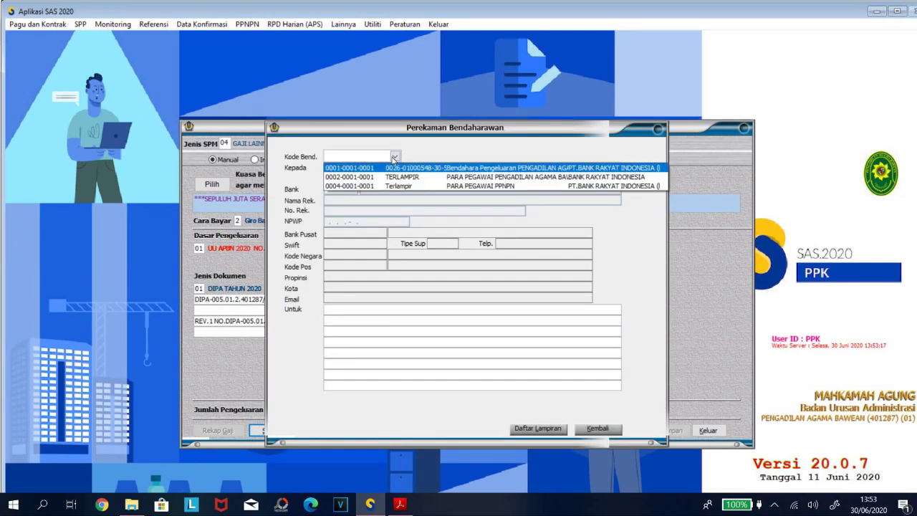
left_click(430, 176)
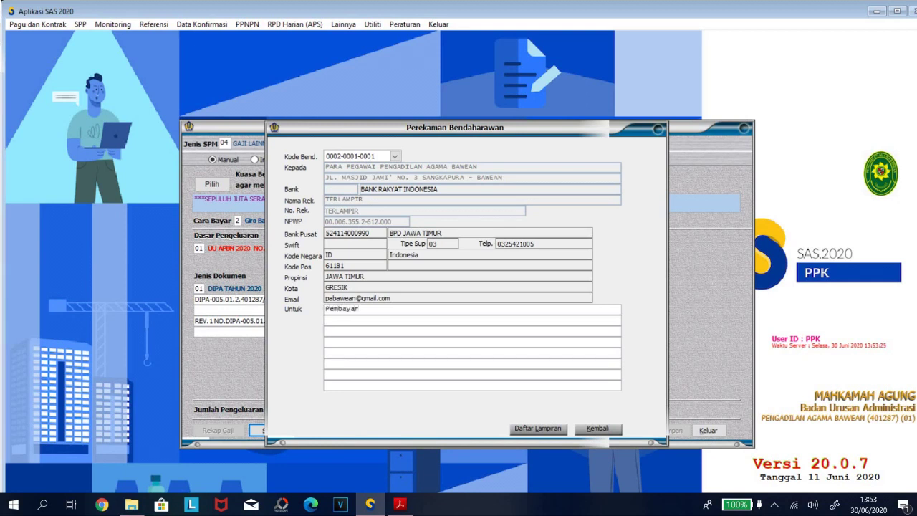
type("Uang Makan Bulan Juni 2020,")
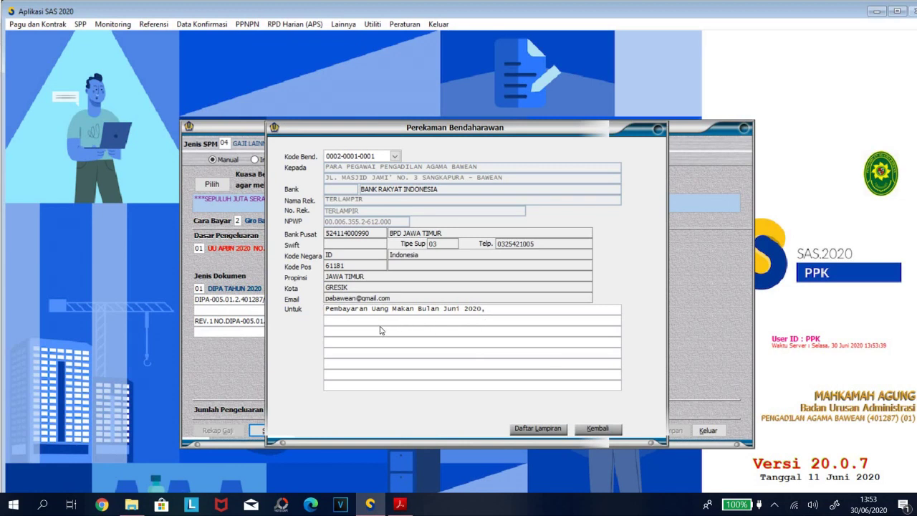
left_click(535, 428)
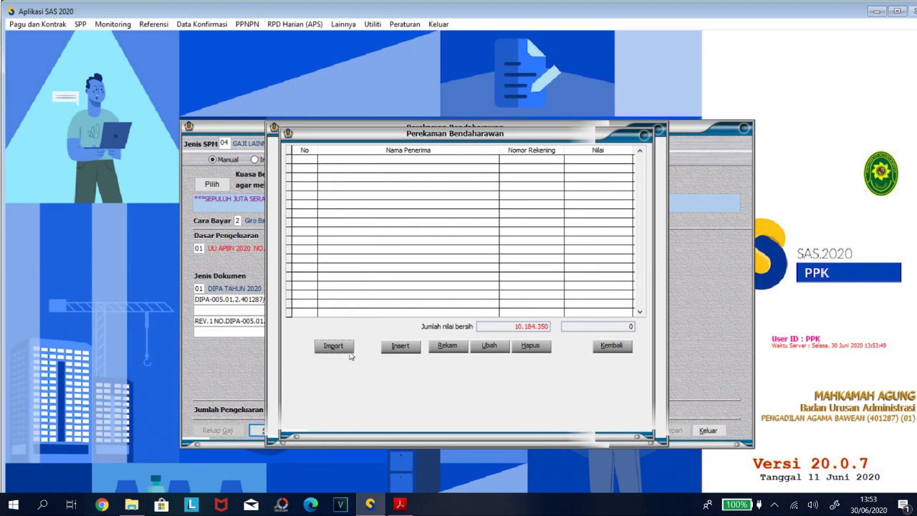
Import recipients from D:\BULANAN\07JULI\UANGMAKAN06\uangmakan_30-06-2020.txt.
left_click(338, 347)
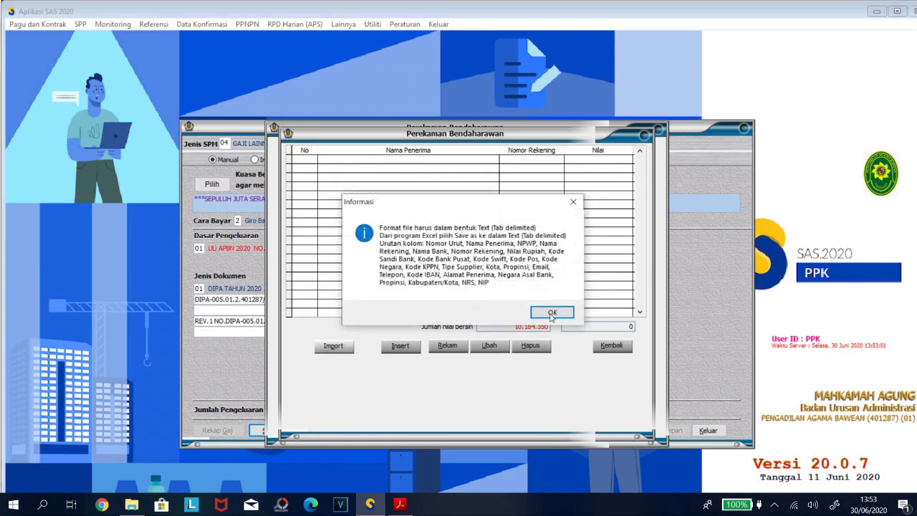
left_click(551, 314)
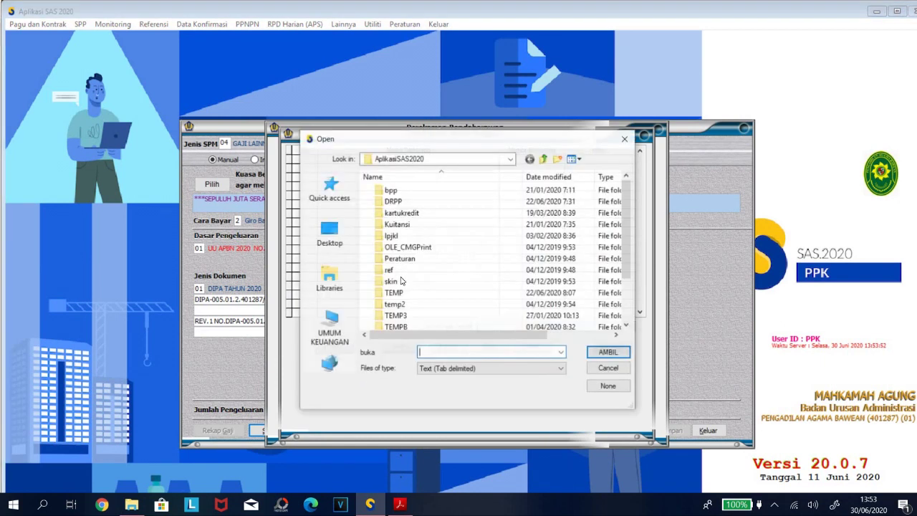
left_click(327, 331)
double_click(442, 246)
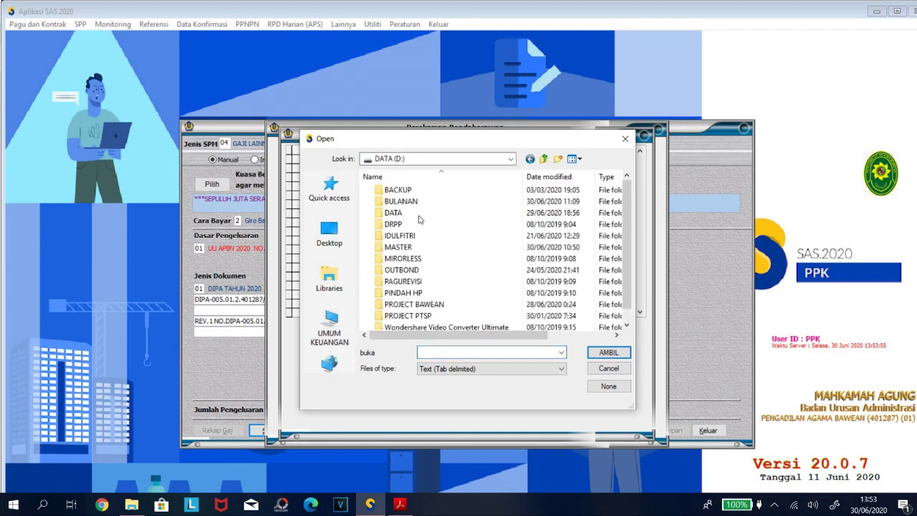
double_click(409, 202)
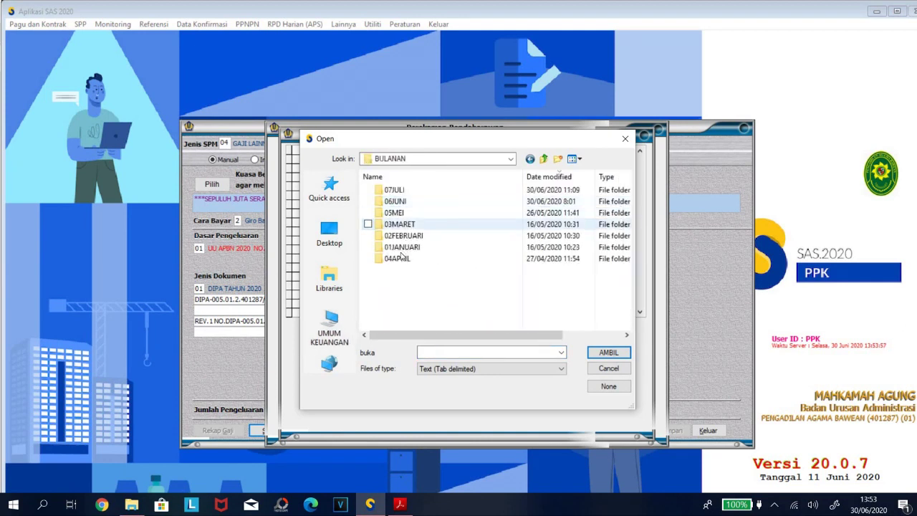
double_click(396, 190)
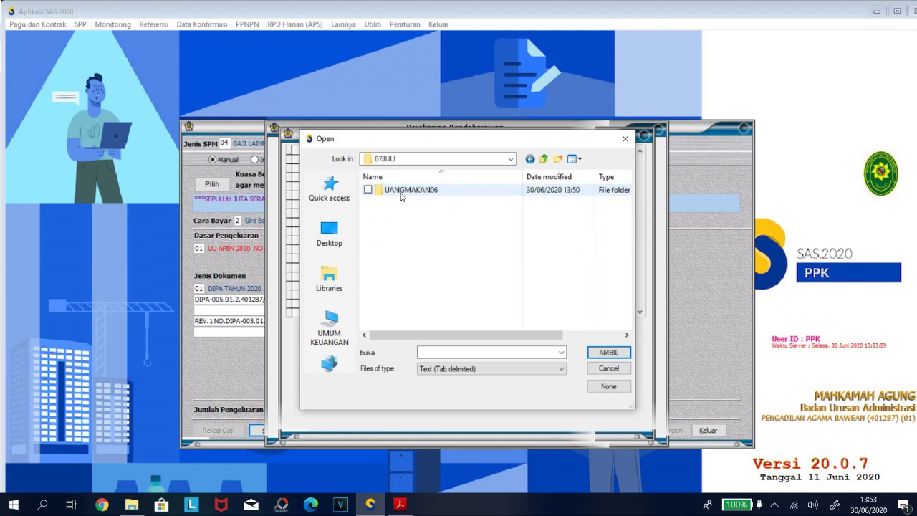
double_click(402, 190)
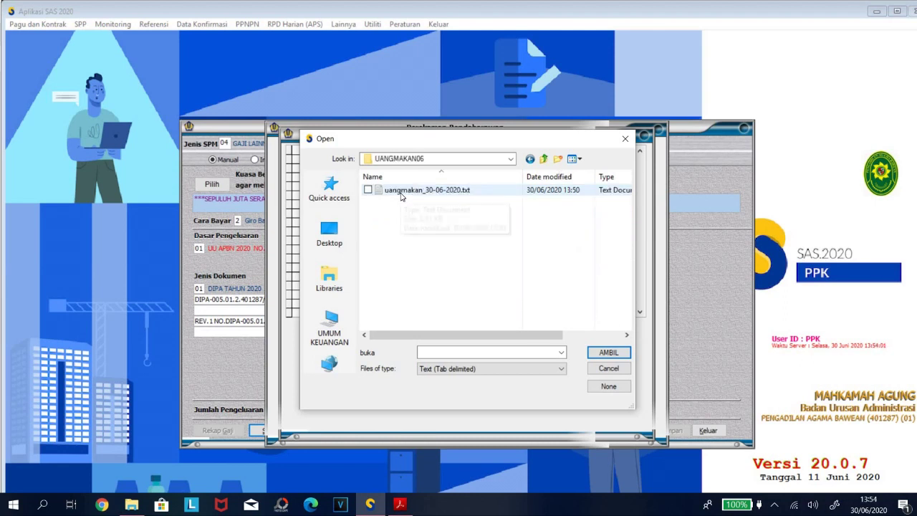
double_click(402, 190)
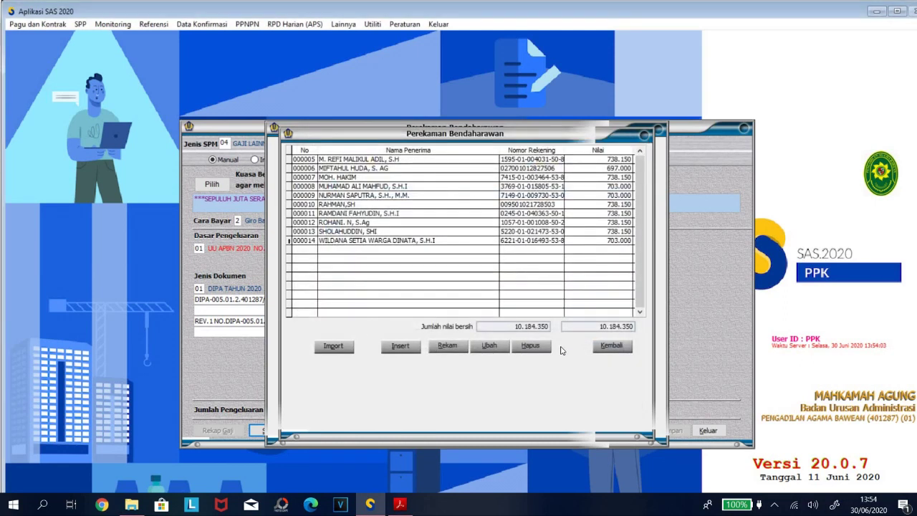
Close the recipient list and payee details, acknowledging the verification notice.
left_click(611, 346)
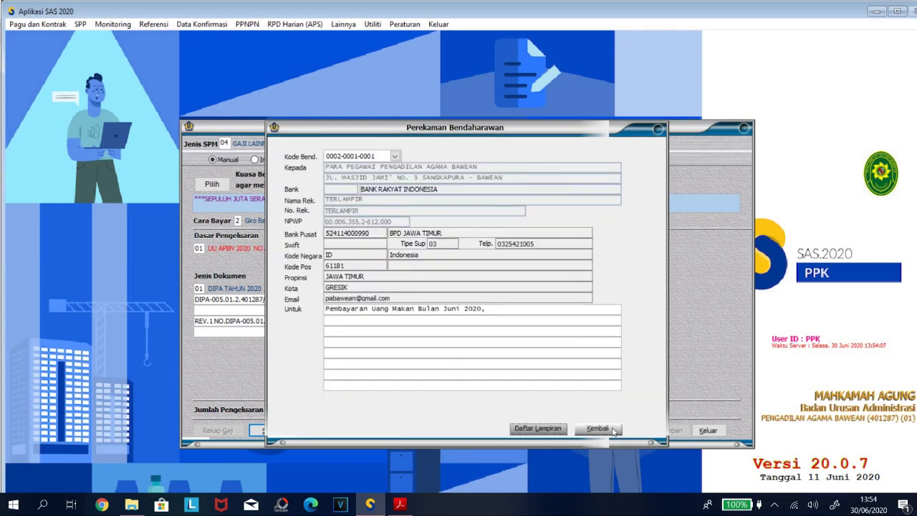
left_click(612, 429)
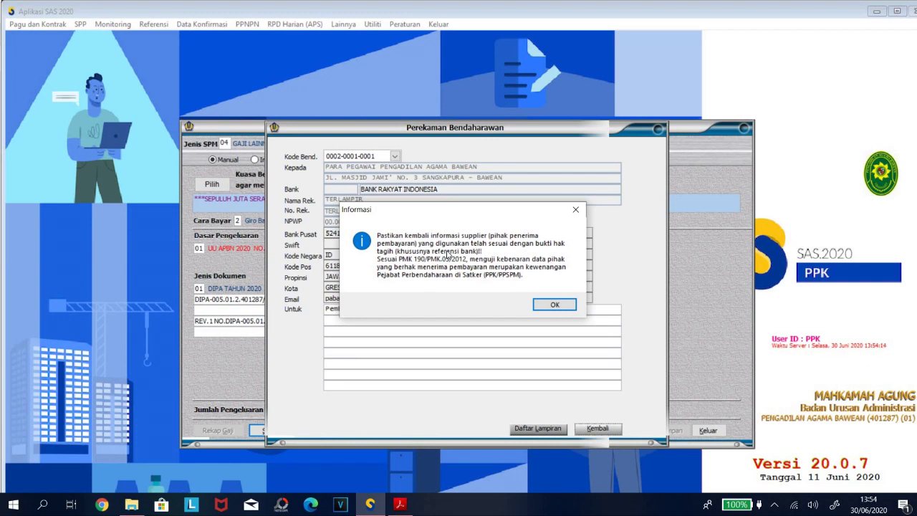
left_click(553, 307)
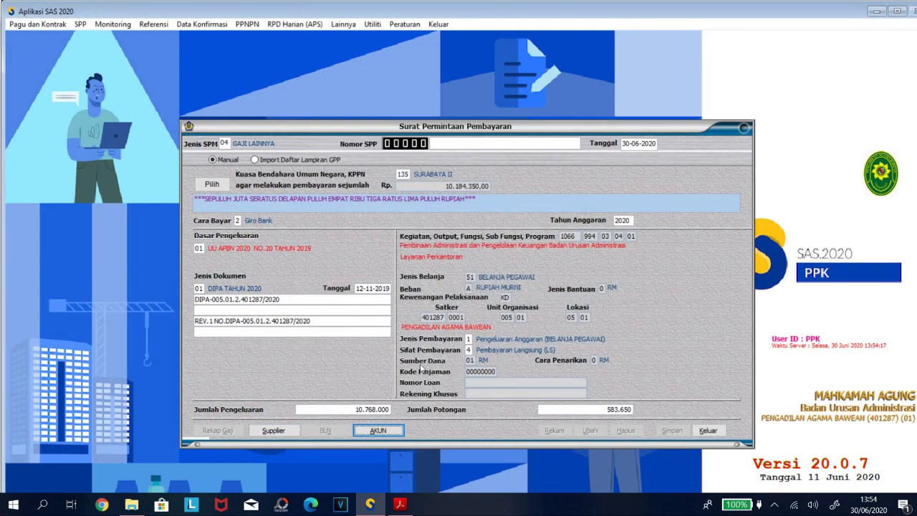
Add receipt account 411121 (Pendapatan PPh Pasal 21) with 583.650, then return to the form.
left_click(376, 430)
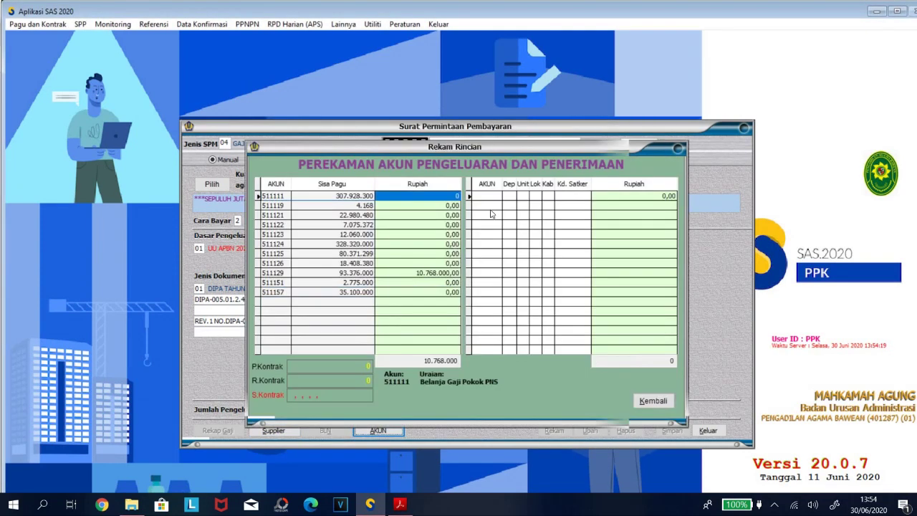
left_click(480, 196)
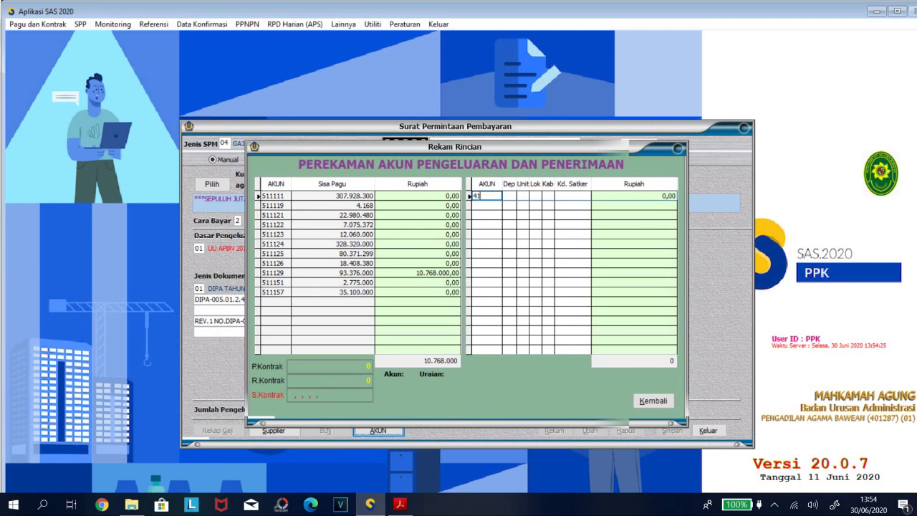
type("411121")
key("Return")
key("Return")
key("Return")
key("Return")
key("Return")
key("Return")
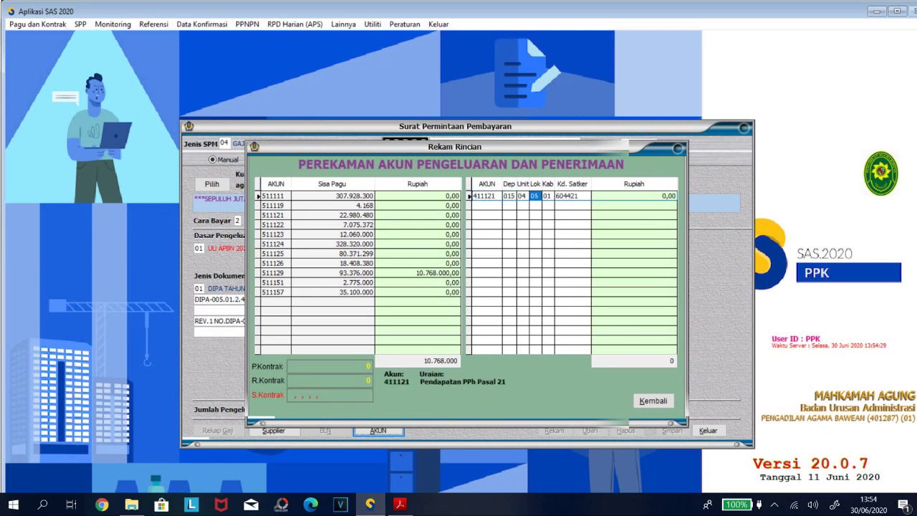
type("583650")
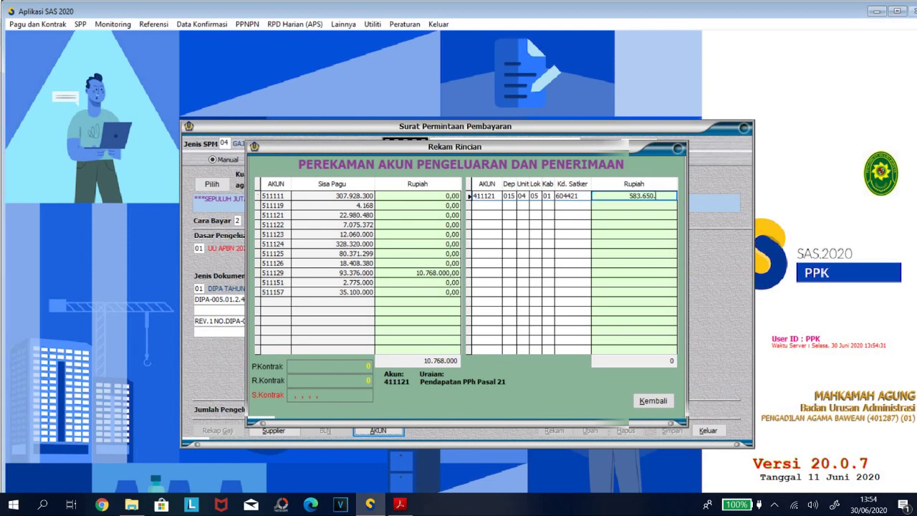
key("Return")
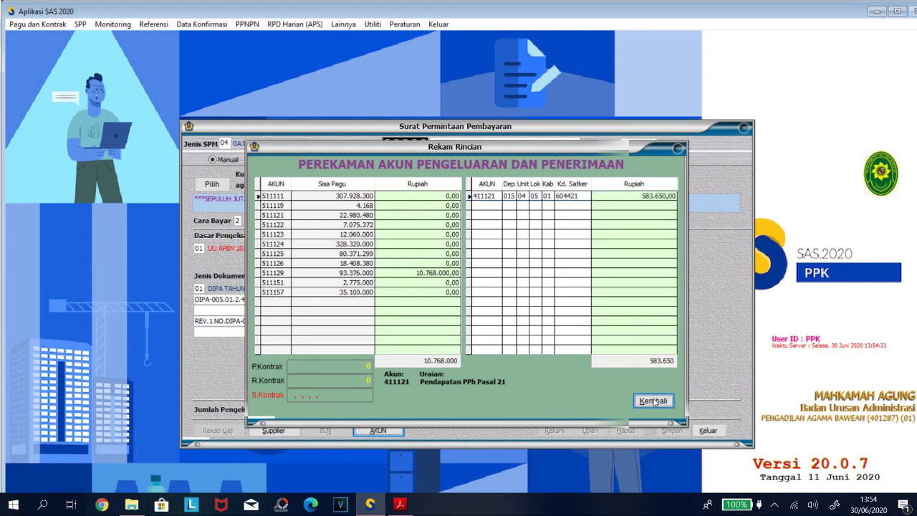
left_click(653, 401)
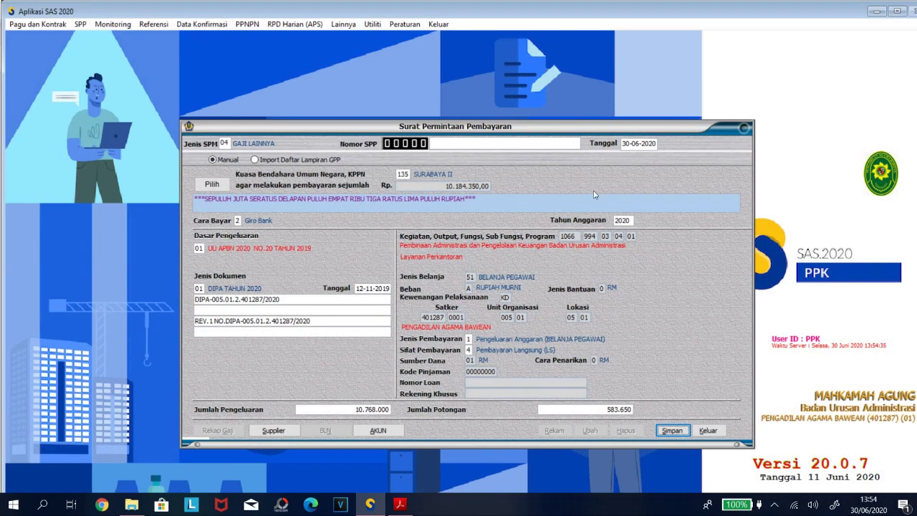
Change the payment date's day to 01 and save the request as SPP 00044.
left_click(622, 144)
type("0")
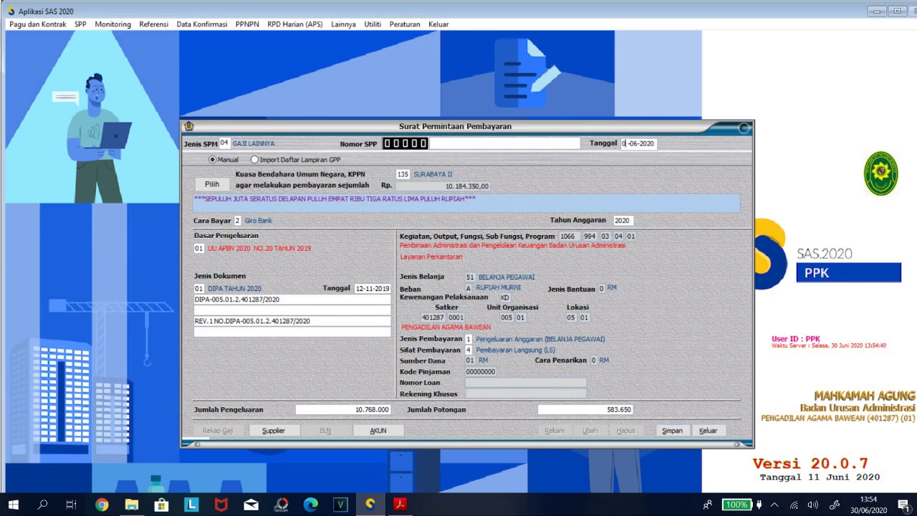
type("1")
left_click(672, 430)
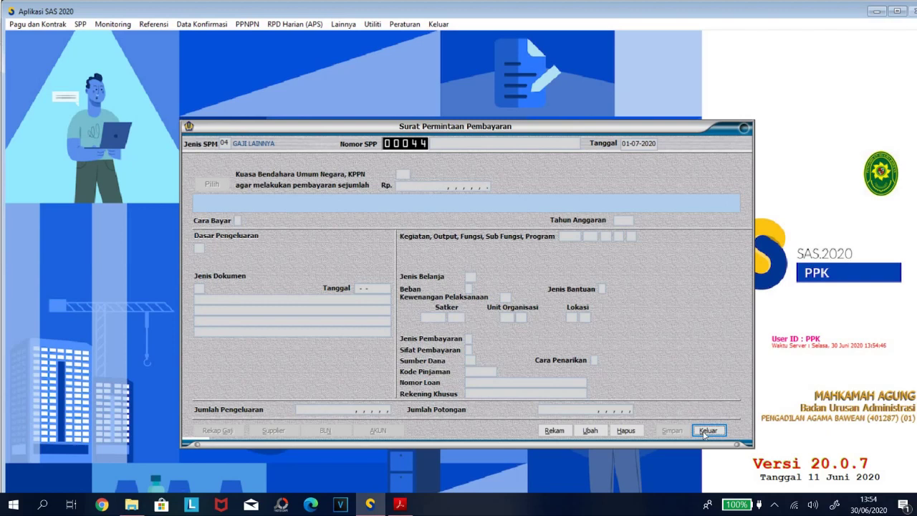
key("Return")
left_click(81, 25)
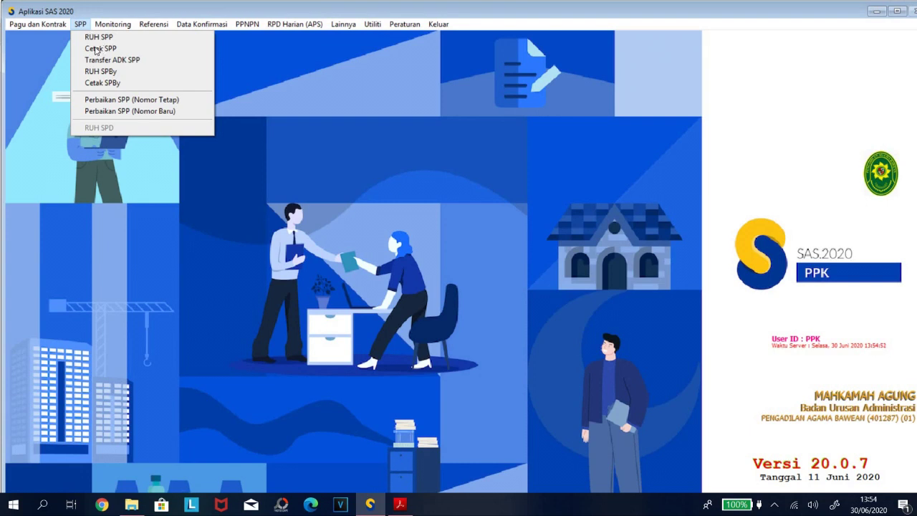
List SPPs up to 01-07-2020, mark SPP 00044 for printing, and generate its preview.
left_click(90, 49)
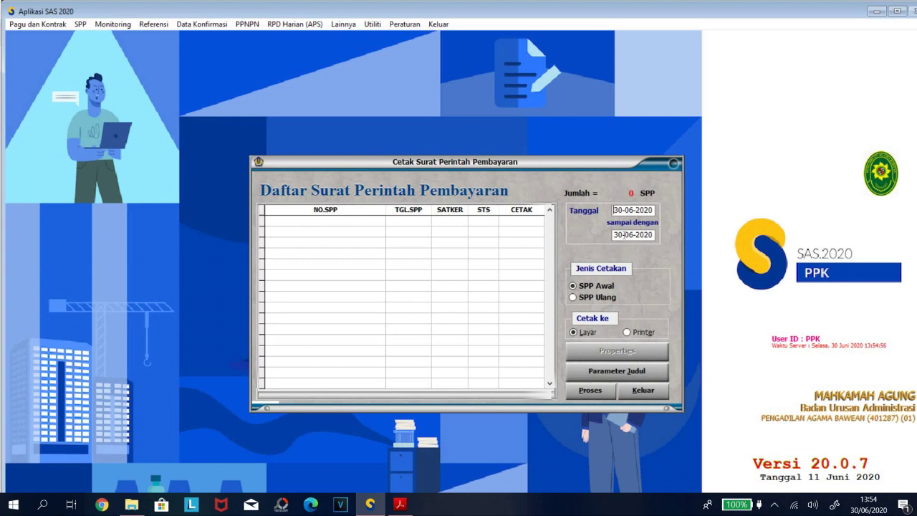
left_click_drag(625, 235, 605, 234)
type("01")
key("Return")
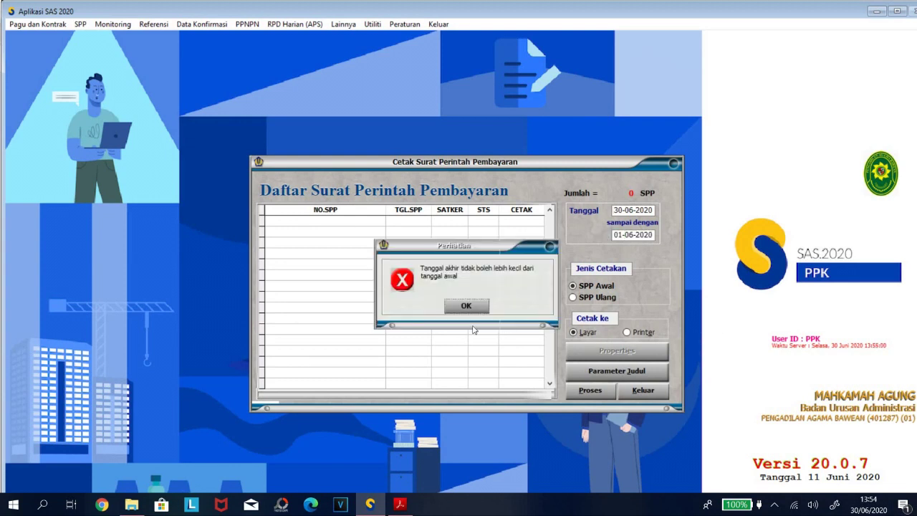
left_click(469, 308)
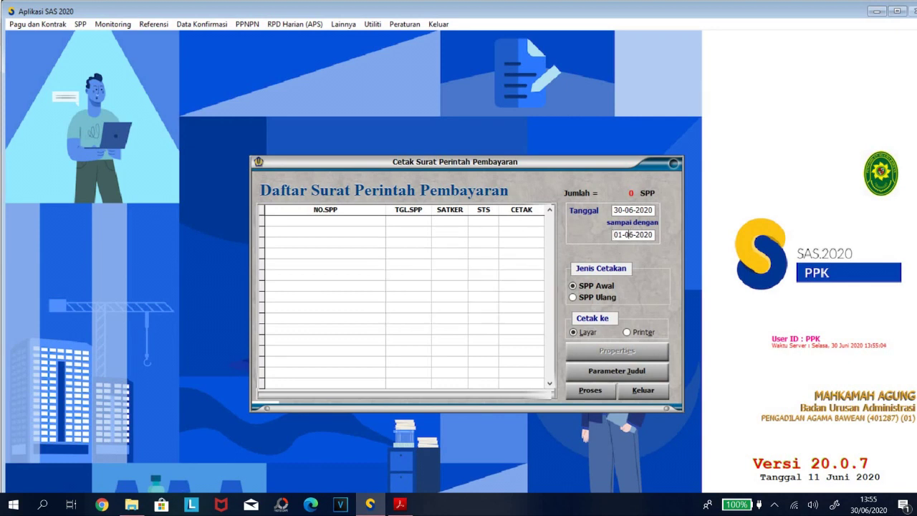
key("Return")
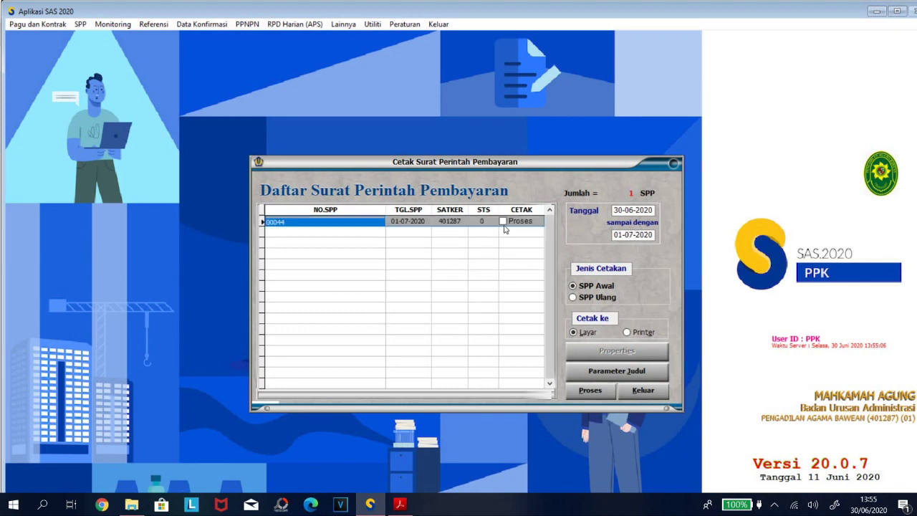
left_click(504, 222)
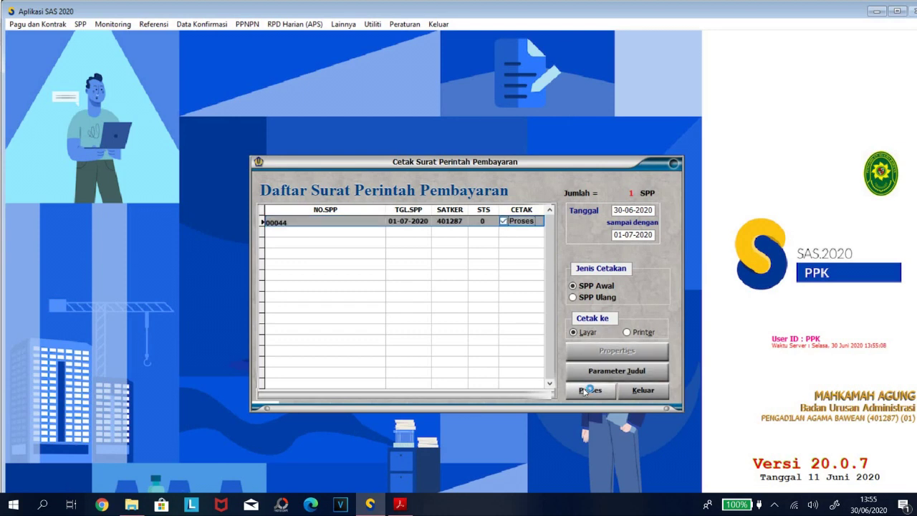
left_click(588, 390)
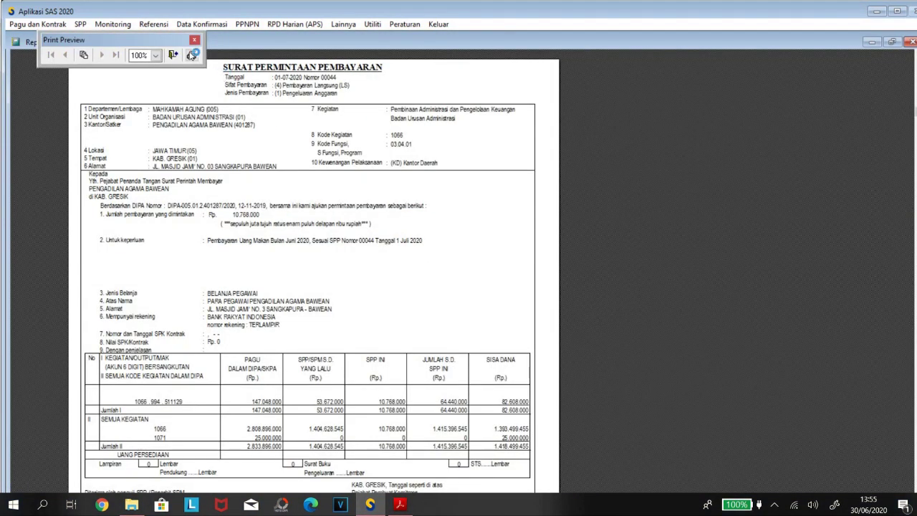
Print SPP 00044 through PDF24 and save the PDF in D:\BULANAN\07JULI\UANGMAKAN06.
left_click(191, 56)
left_click(172, 279)
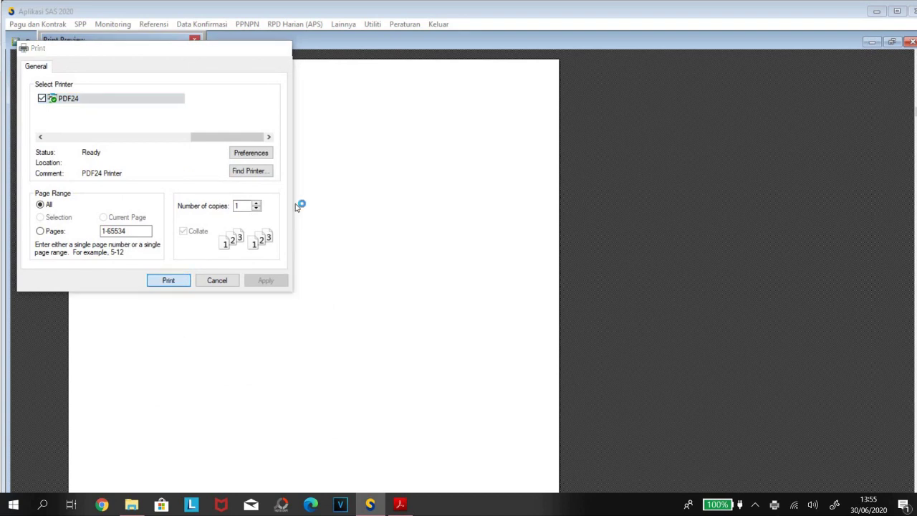
left_click(381, 185)
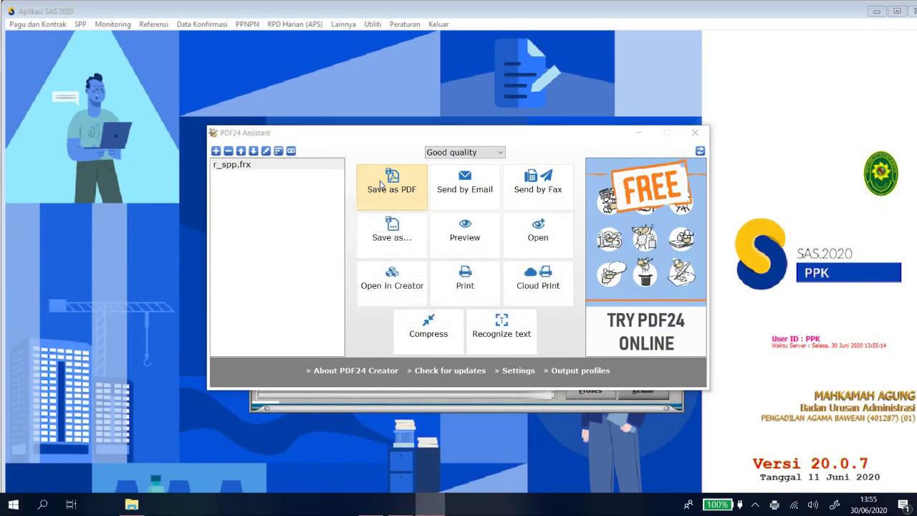
left_click(255, 380)
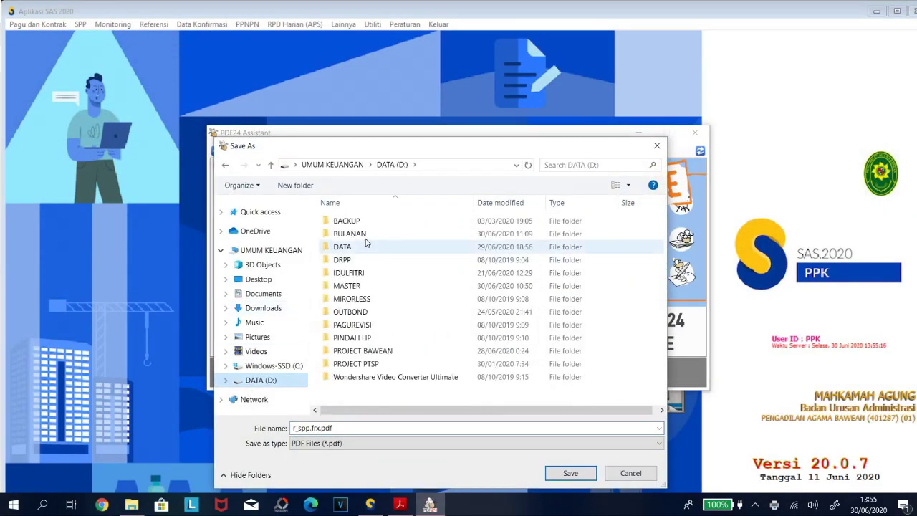
double_click(365, 242)
left_click(344, 298)
key("Return")
left_click(371, 226)
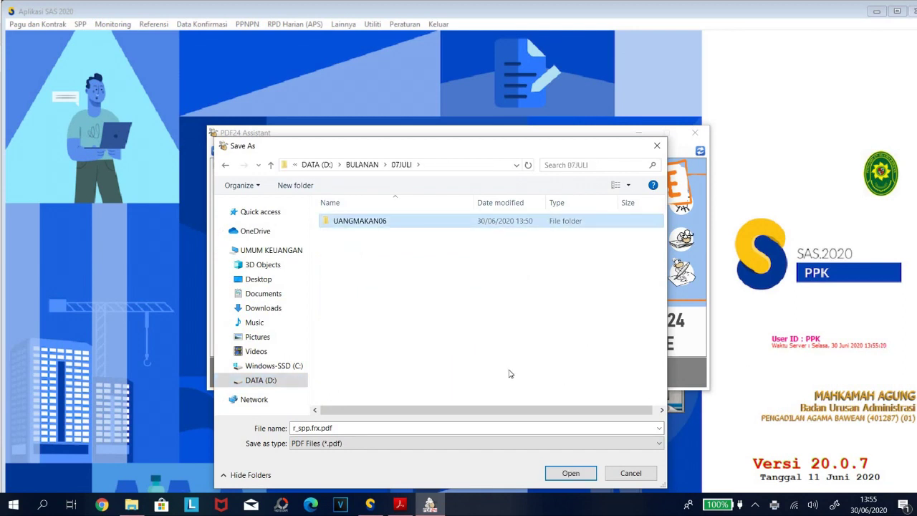
key("Return")
left_click(567, 473)
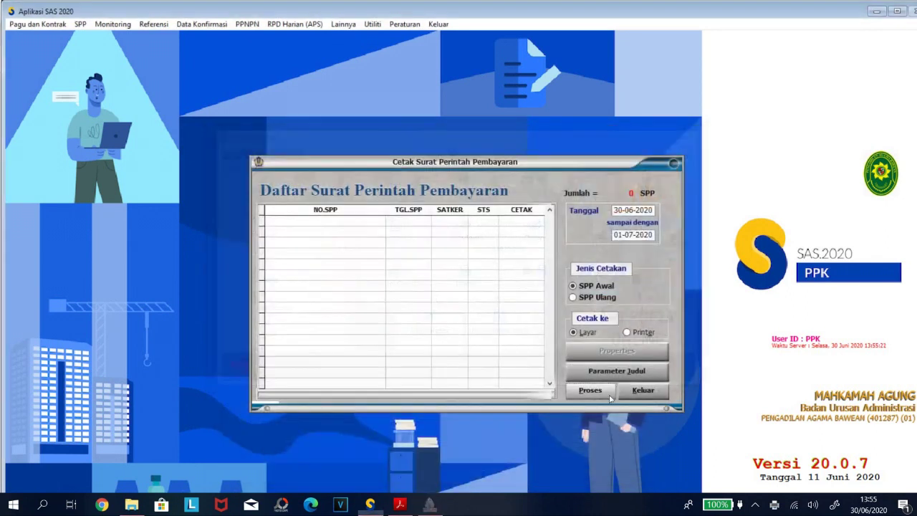
left_click(636, 393)
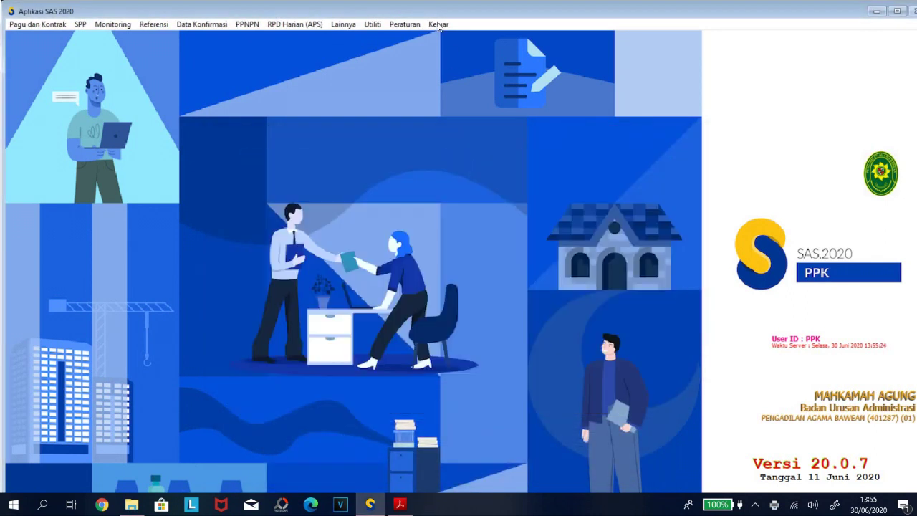
Exit SAS 2020 and relaunch it from its desktop icon.
left_click(438, 24)
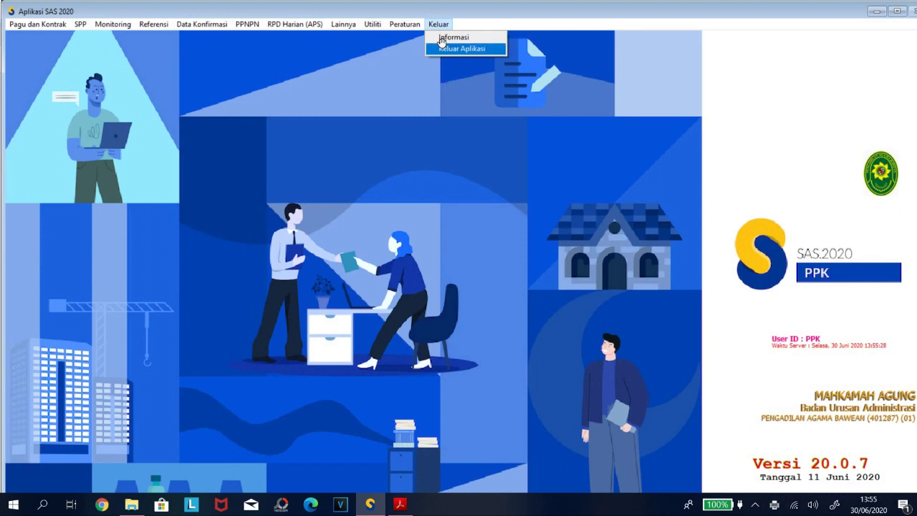
left_click(460, 48)
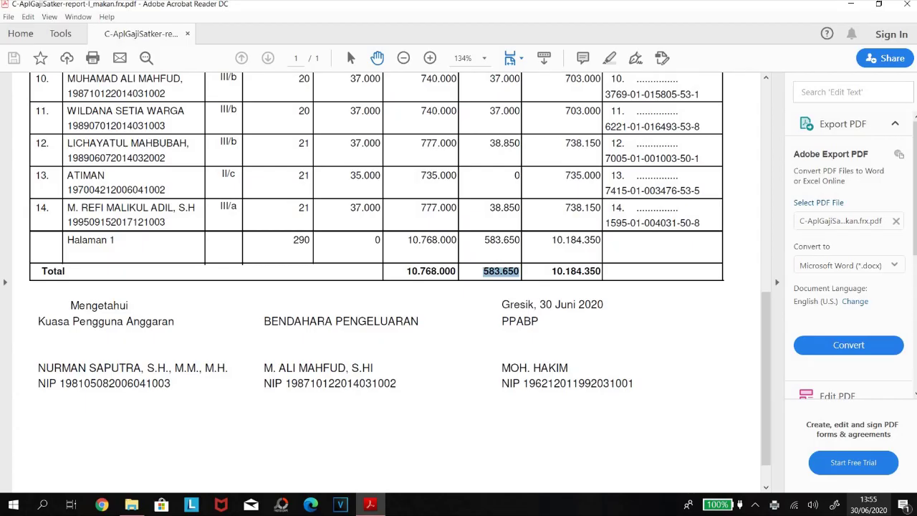
left_click(914, 504)
double_click(112, 254)
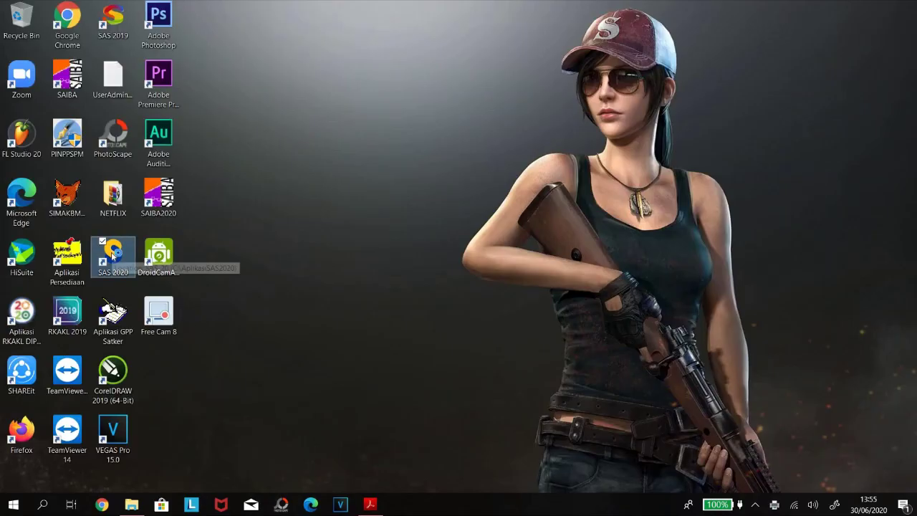
Log in under the PPSPM role with the user name and password.
type("super")
key("Tab")
type("super")
key("Return")
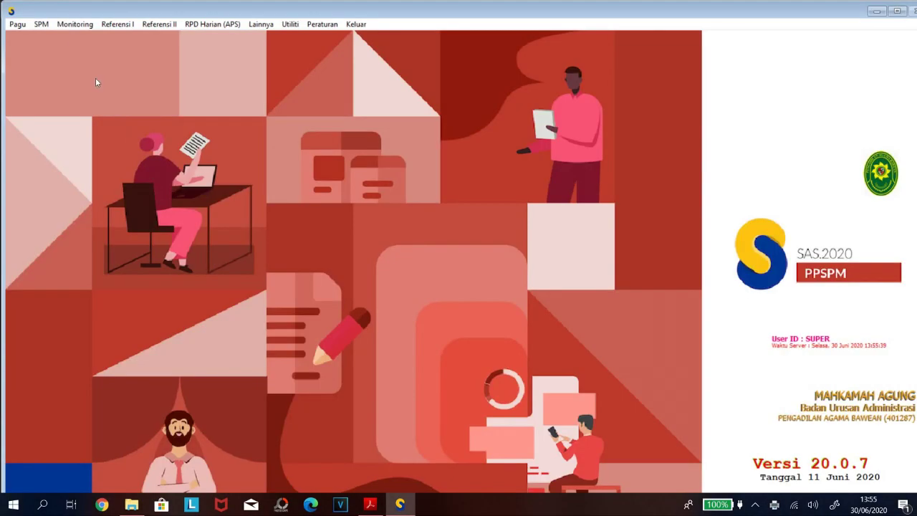
Start a new SPM in Catat, Batal dan Hapus SPM, listing SPPs up to 01-07-2020.
left_click(41, 26)
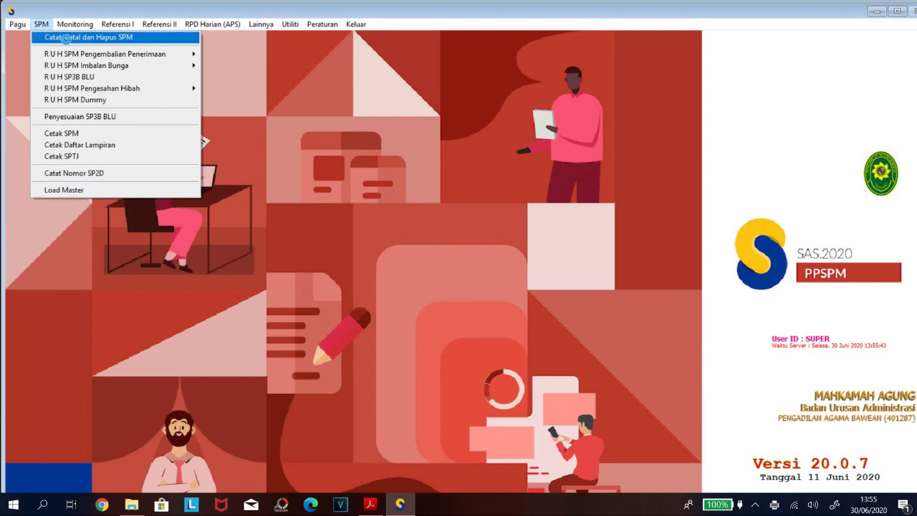
left_click(66, 39)
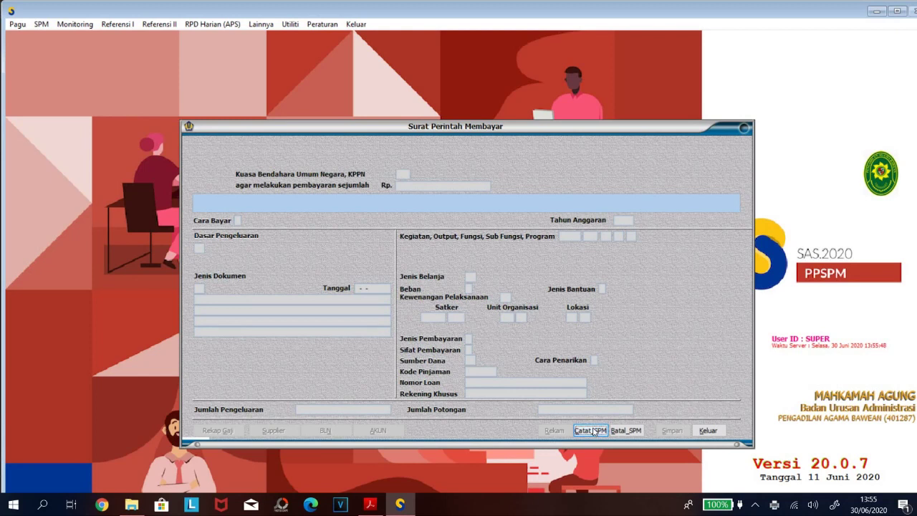
left_click(591, 431)
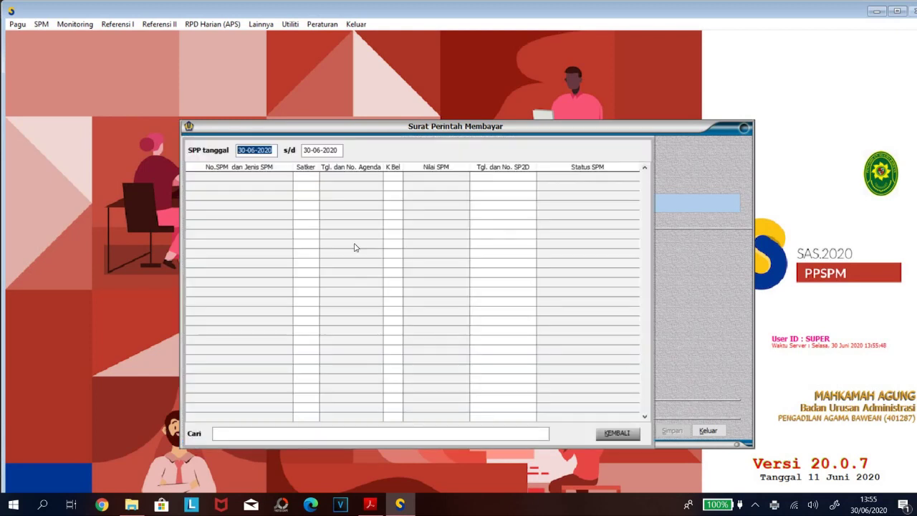
left_click(306, 150)
type("01")
key("Return")
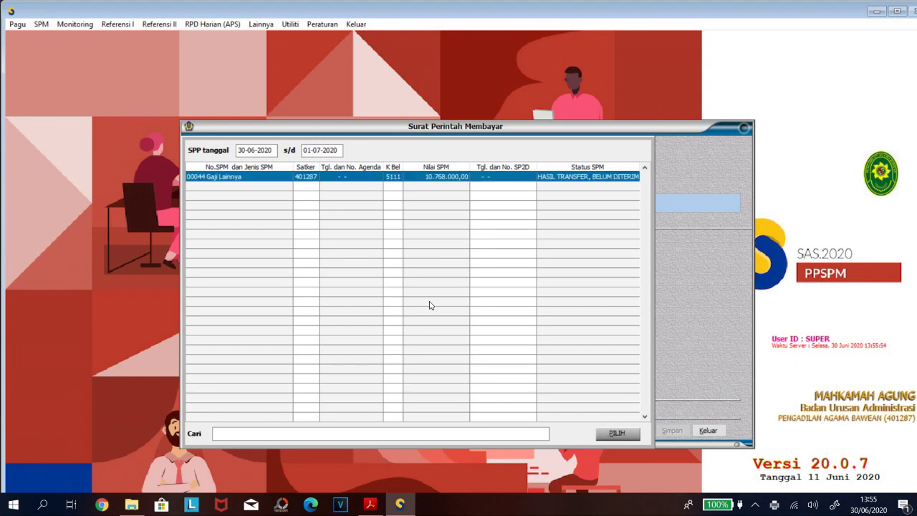
Base SPM 00044 on SPP 00044, dated 01-07-2020, save it, and close the window.
left_click(620, 434)
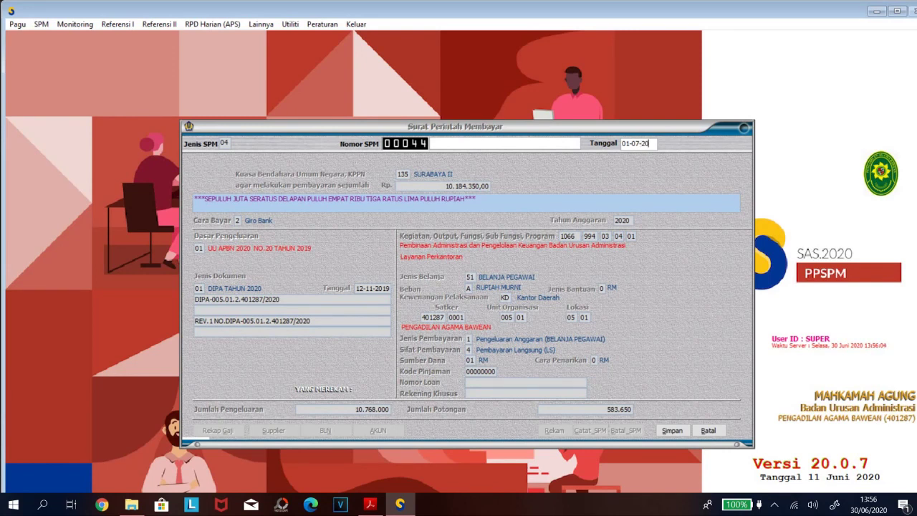
key("Return")
left_click(672, 431)
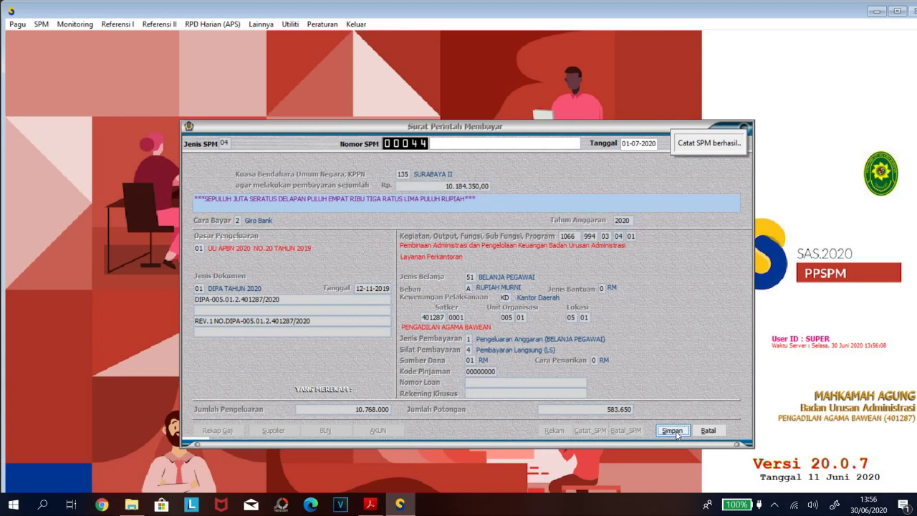
left_click(707, 431)
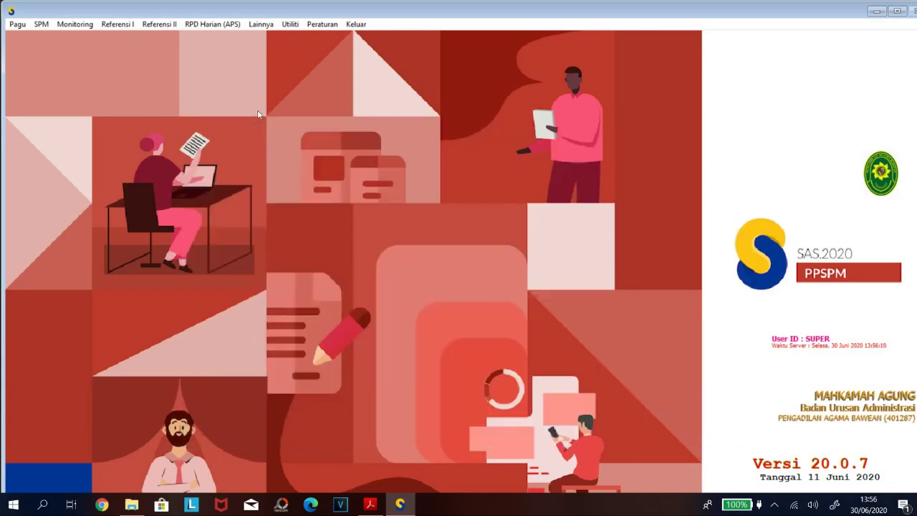
Generate the print preview of SPM 00044 with end date 01-07-2020 in Cetak SPM.
left_click(41, 25)
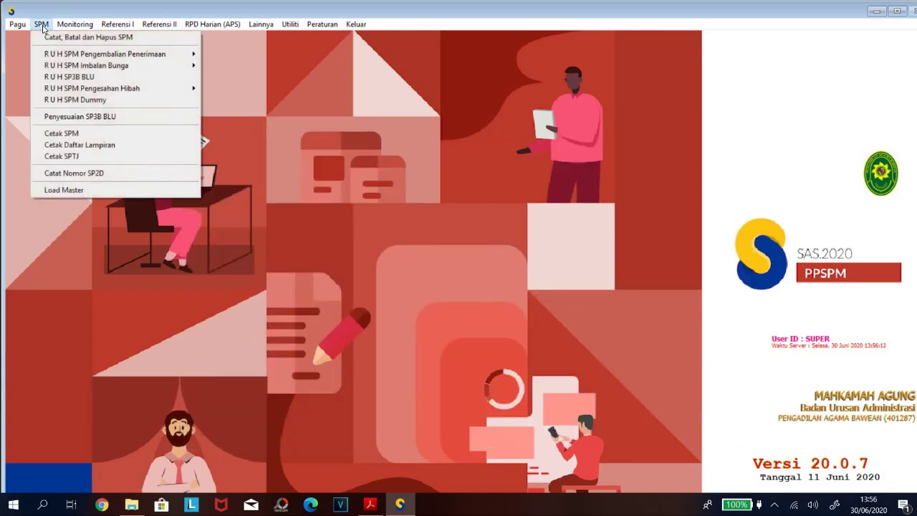
left_click(79, 133)
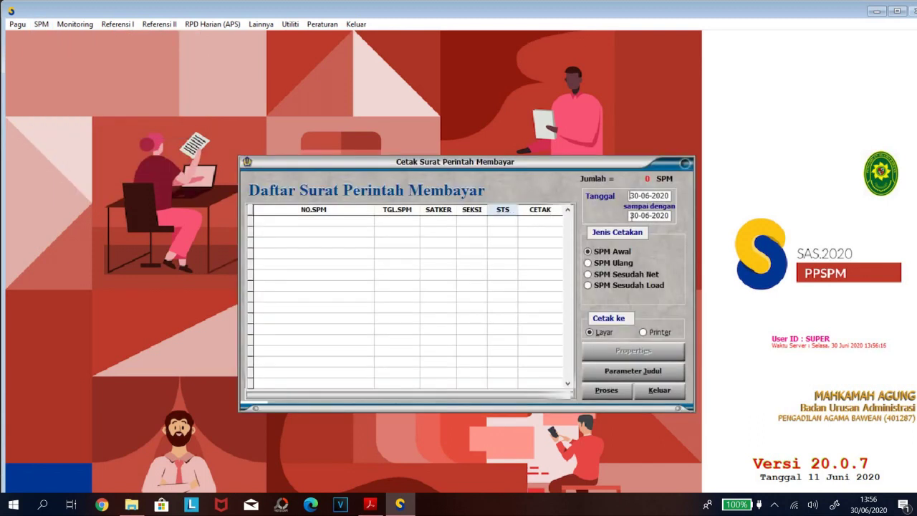
left_click_drag(640, 216, 623, 216)
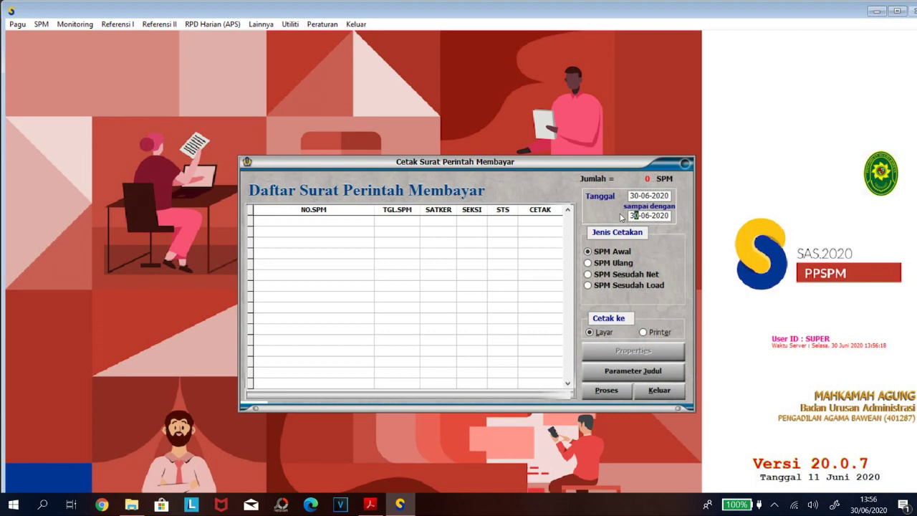
type("0")
key("Return")
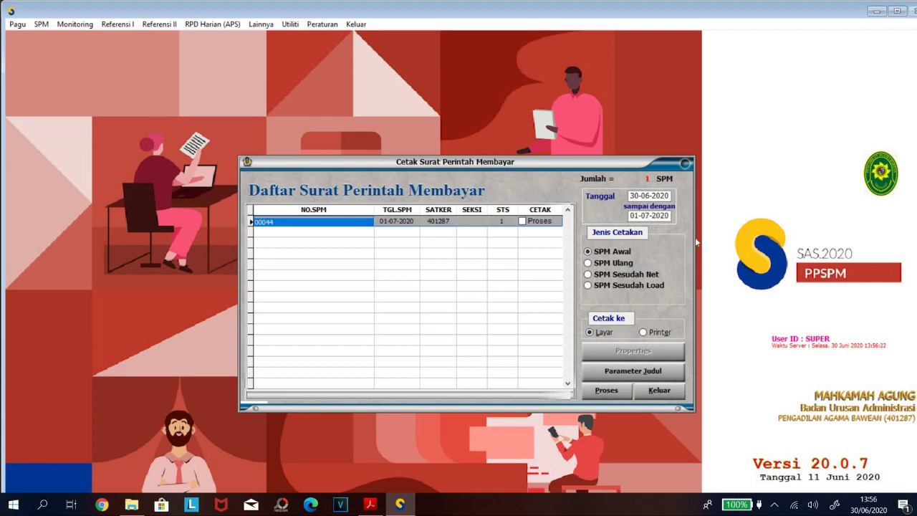
left_click(521, 222)
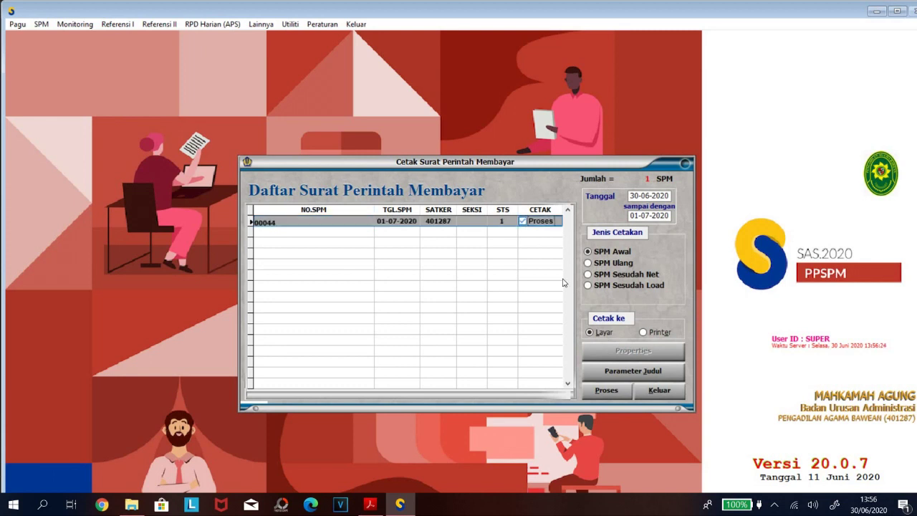
left_click(606, 390)
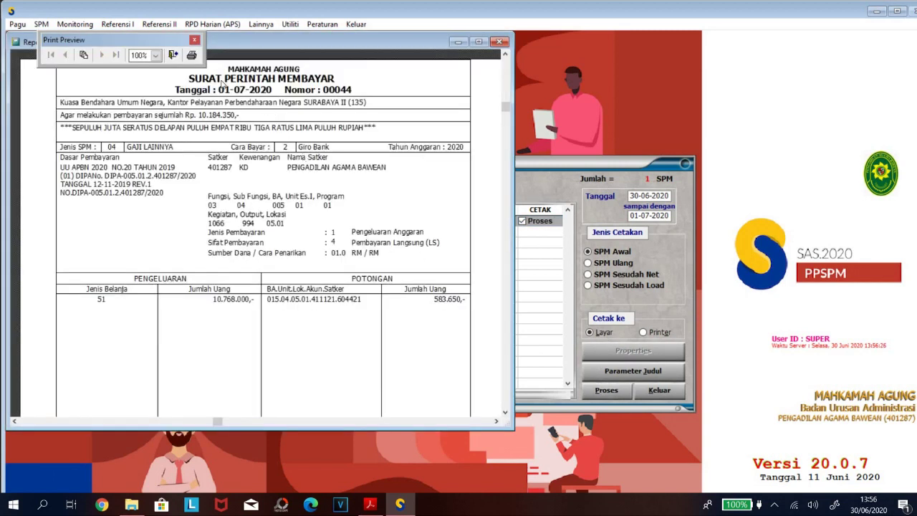
Print the SPM via PDF24 and save the PDF into D:\BULANAN\07JULI\UANGMAKAN06.
left_click(191, 56)
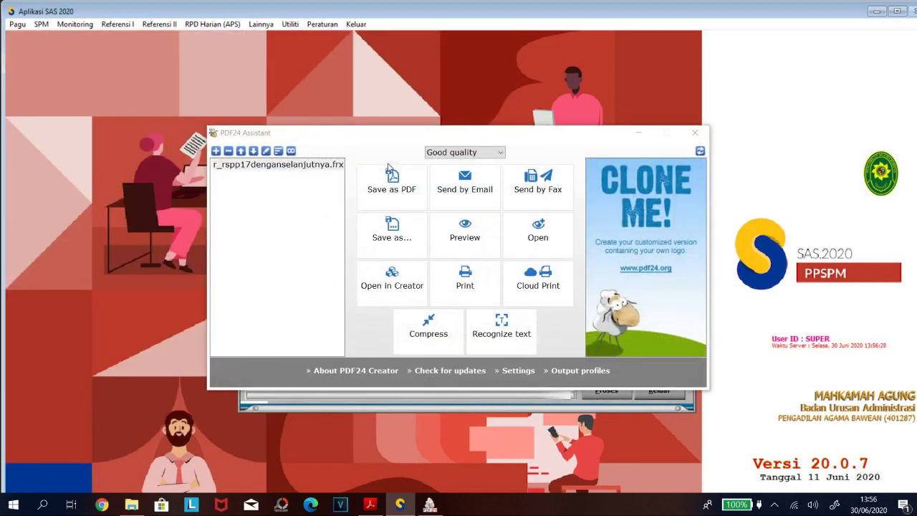
key("Return")
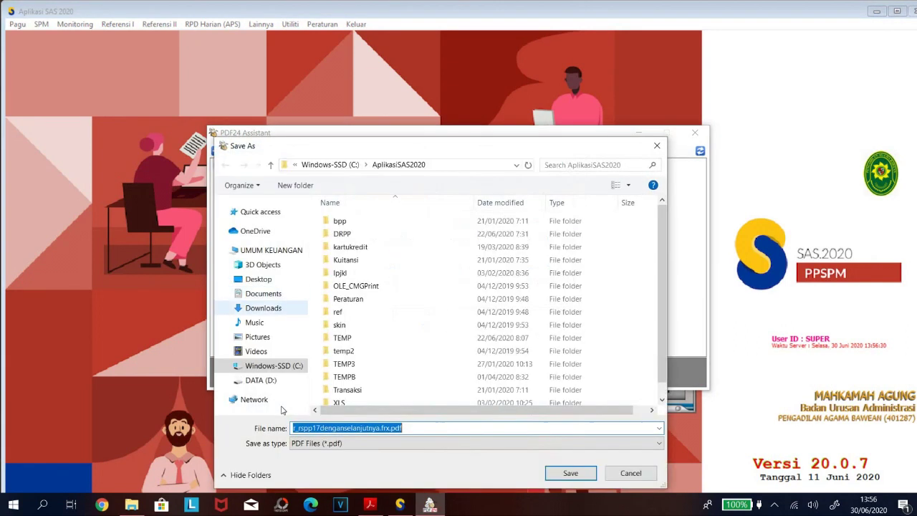
left_click(261, 380)
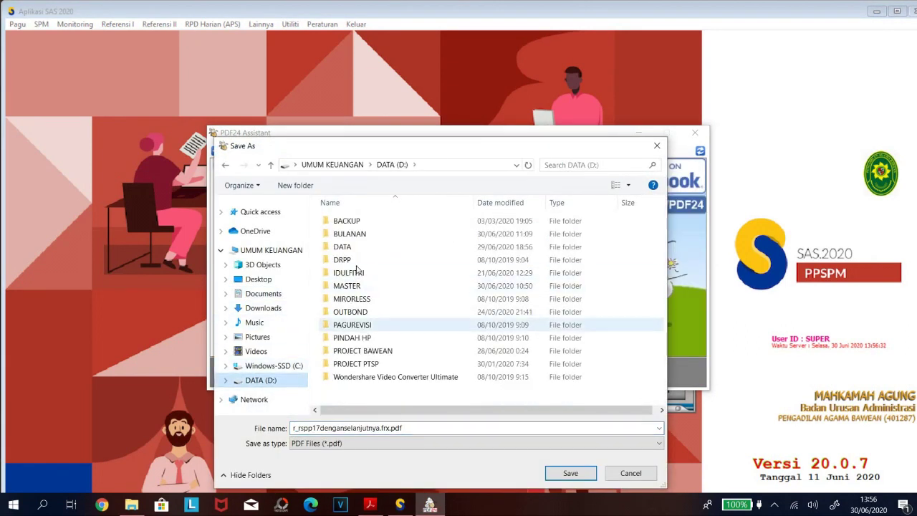
double_click(348, 233)
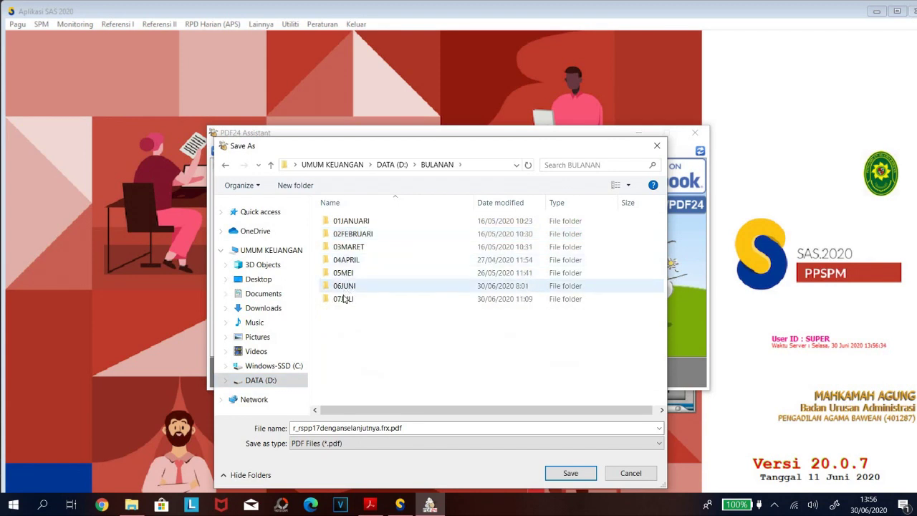
double_click(343, 299)
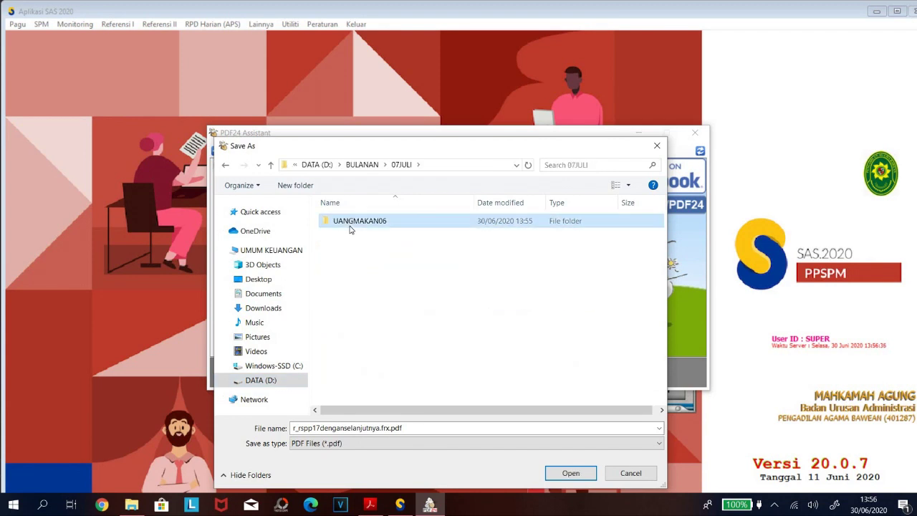
double_click(350, 226)
left_click(570, 474)
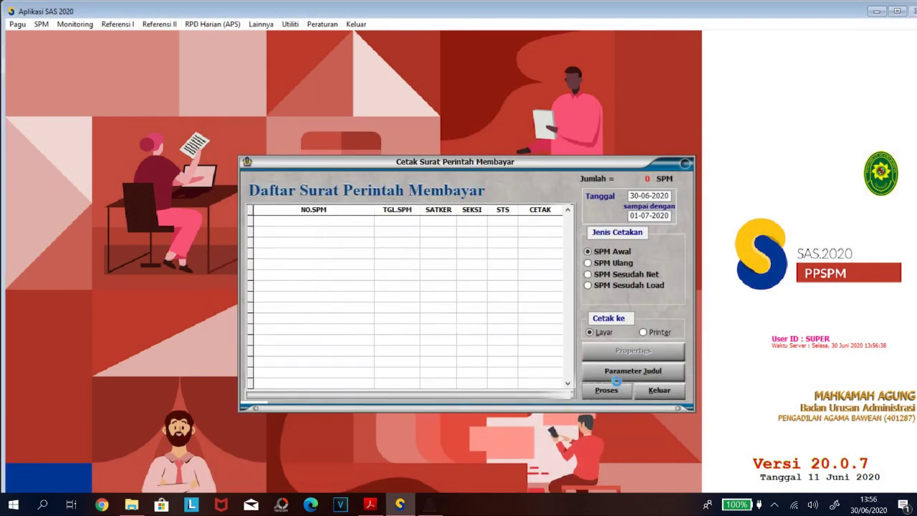
left_click(658, 387)
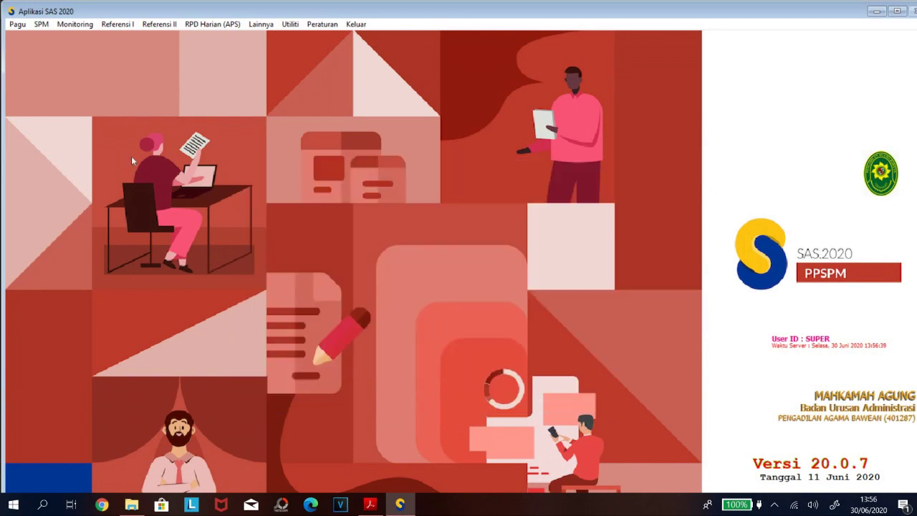
Preview the signed attachment list for Satker 401287, SPM 00044 dated 01-07-2020.
left_click(41, 24)
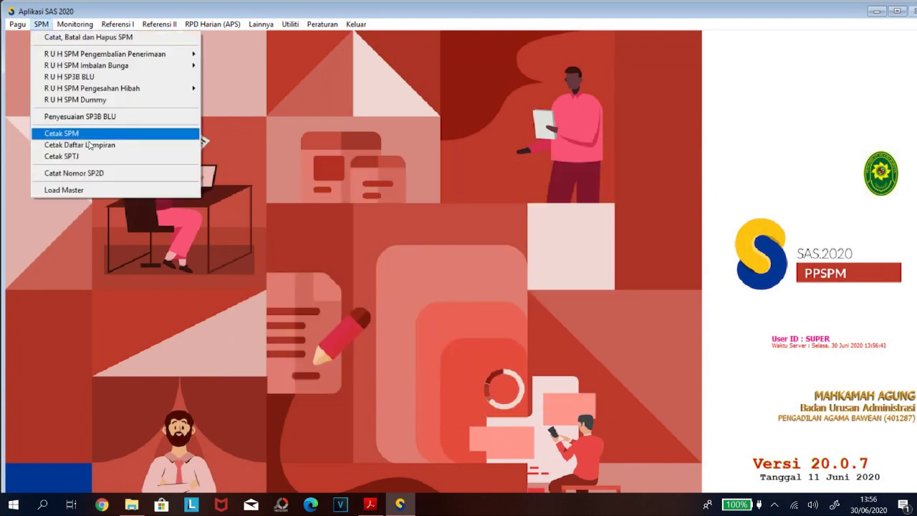
left_click(79, 146)
type("401287")
key("Return")
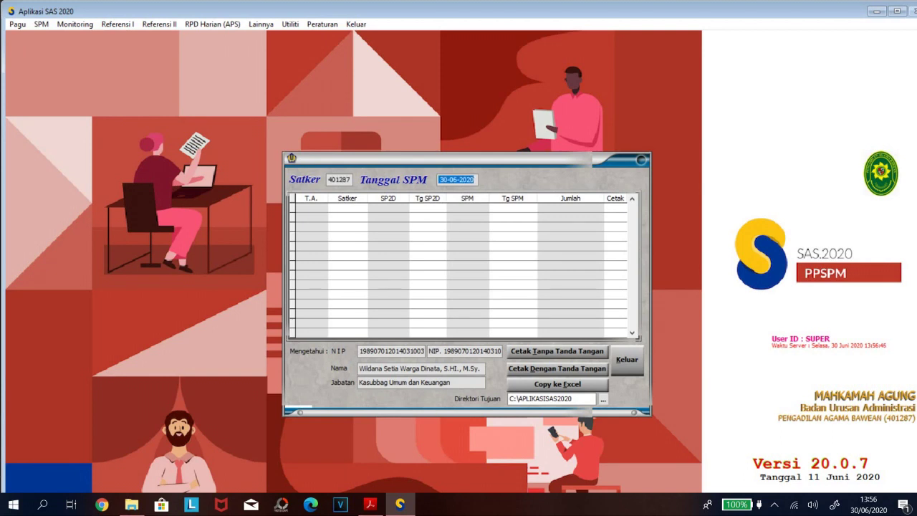
type("01-07-2020")
key("Return")
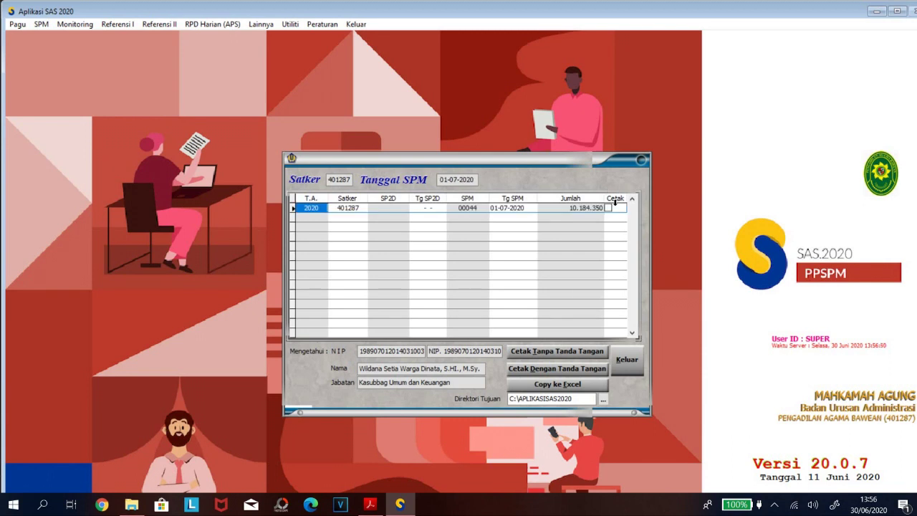
left_click(608, 208)
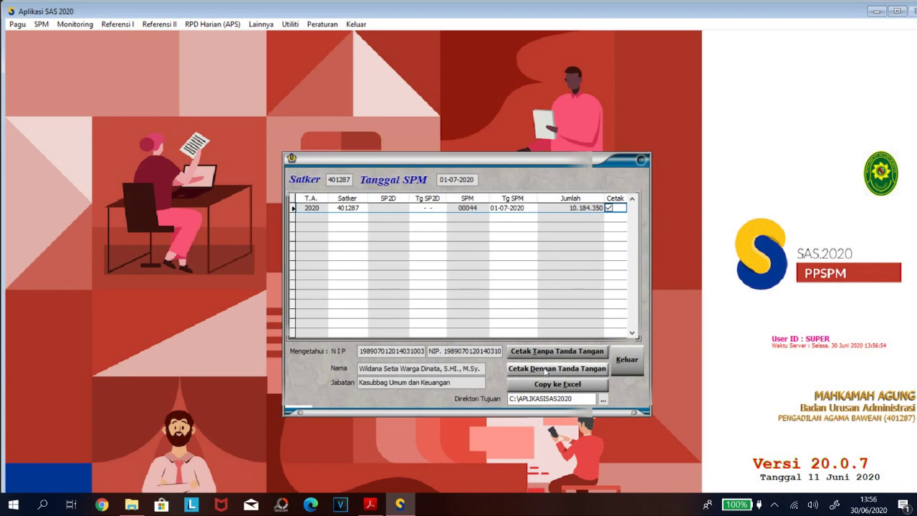
left_click(545, 370)
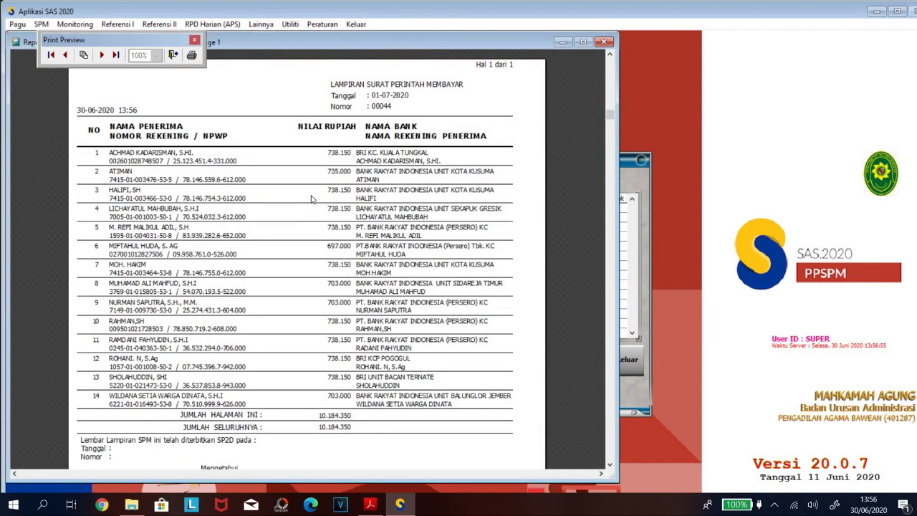
Print the attachment list to PDF24 and save it in D:\BULANAN\07JULI\UANGMAKAN06.
left_click(191, 54)
left_click(169, 278)
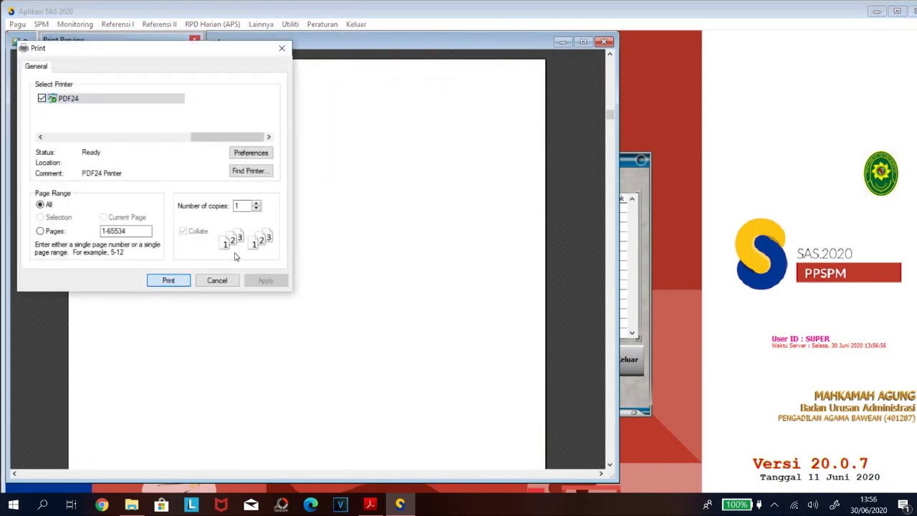
left_click(387, 200)
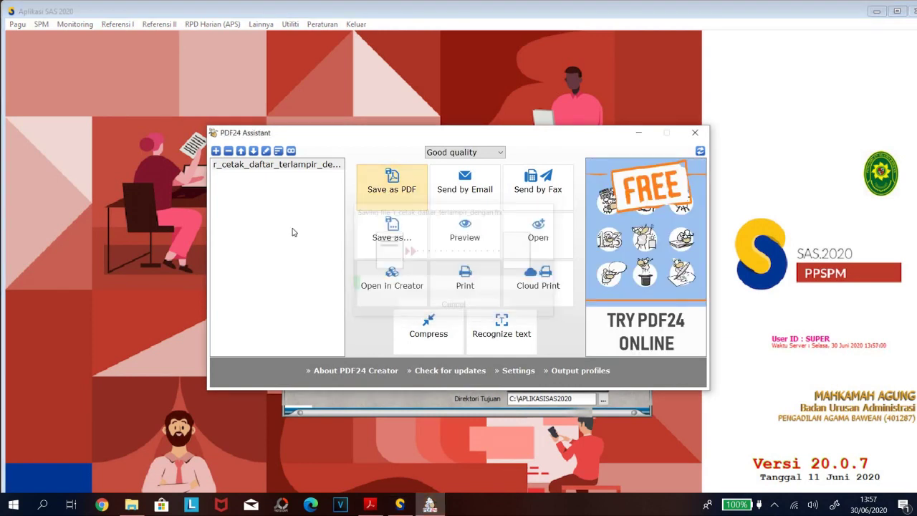
left_click(260, 380)
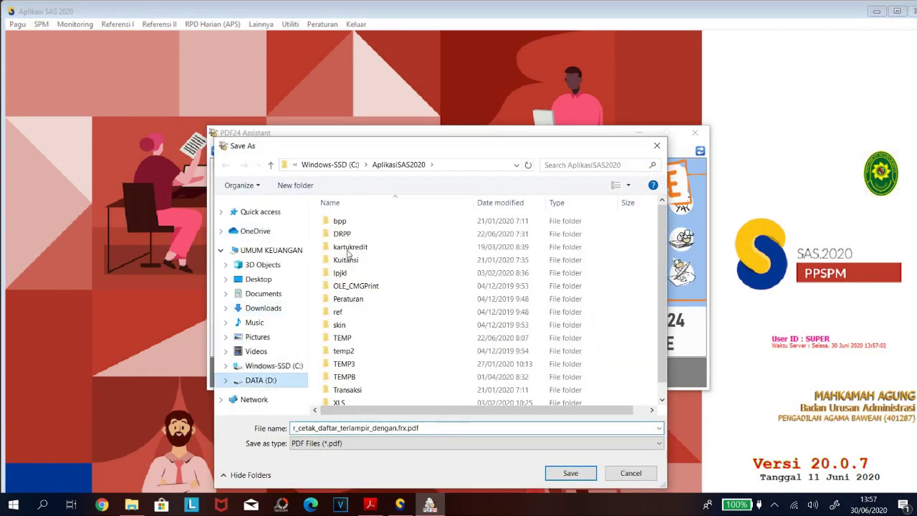
double_click(358, 233)
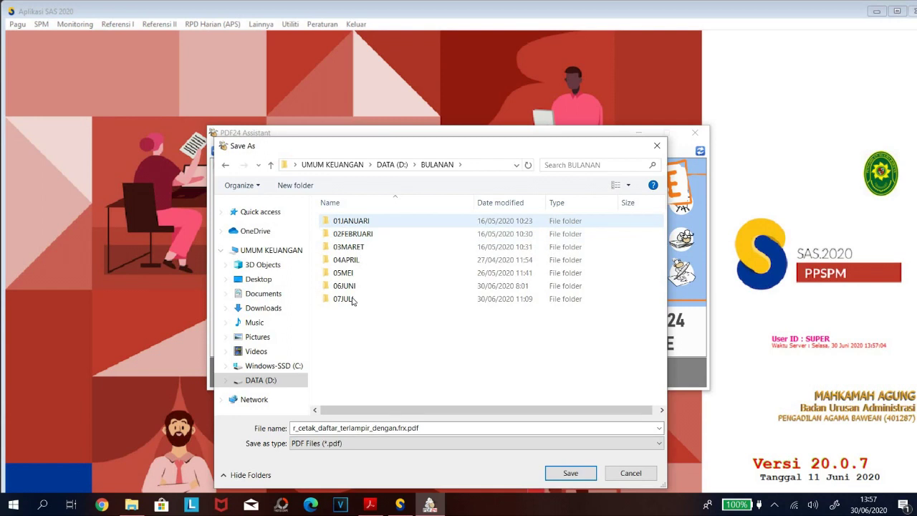
double_click(344, 298)
left_click(356, 221)
left_click(569, 473)
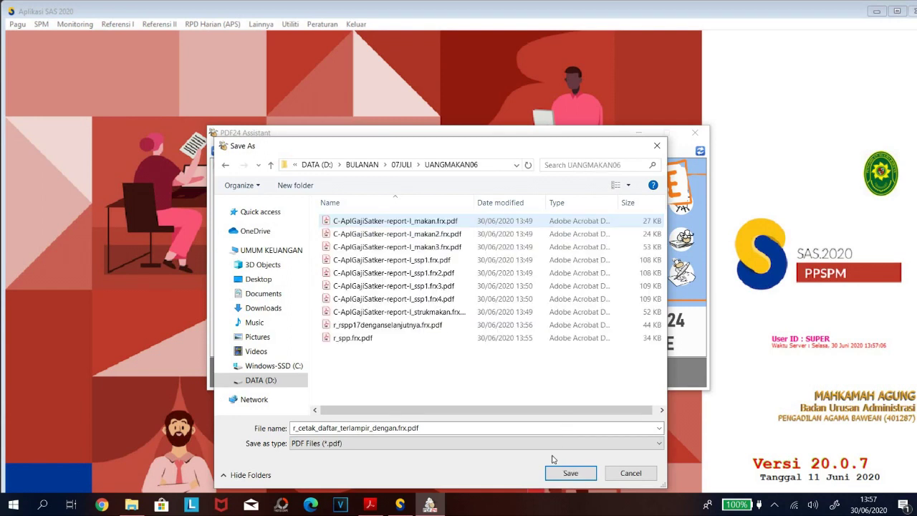
left_click(568, 473)
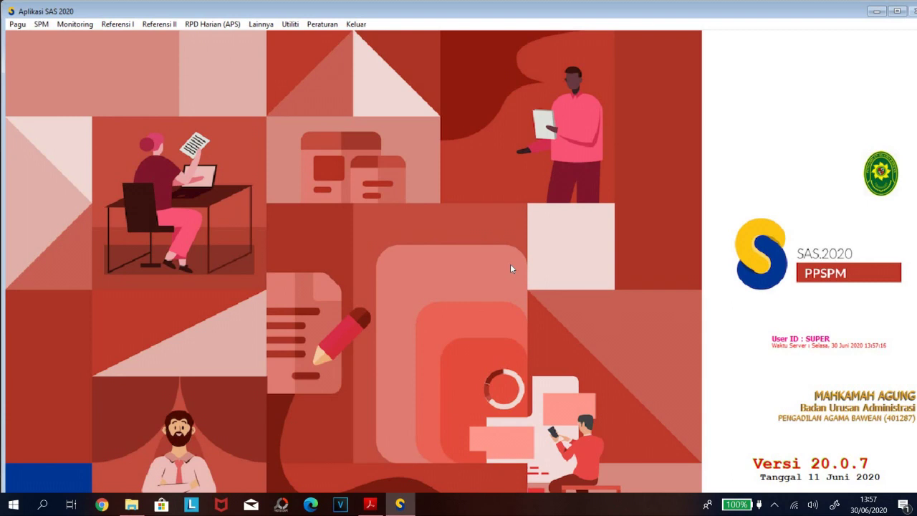
In Transfer SPM ke KPPN, set date 01-07-2020, supplier (03) Pegawai, Non GUP, and mark SPM 00044.
left_click(290, 25)
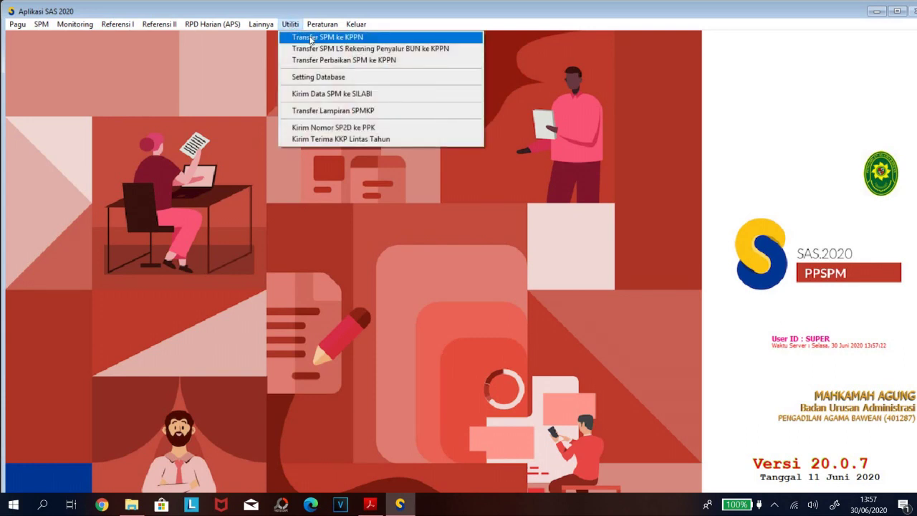
left_click(311, 38)
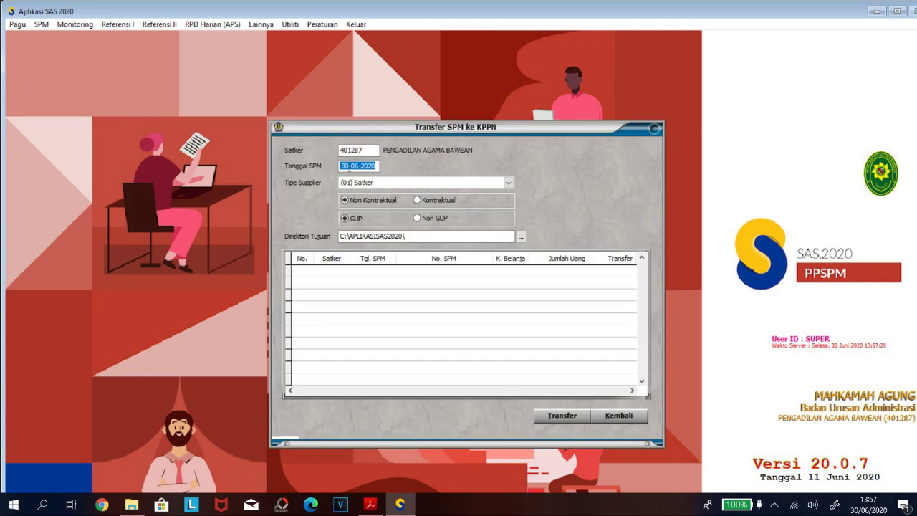
key("Home")
key("Tab")
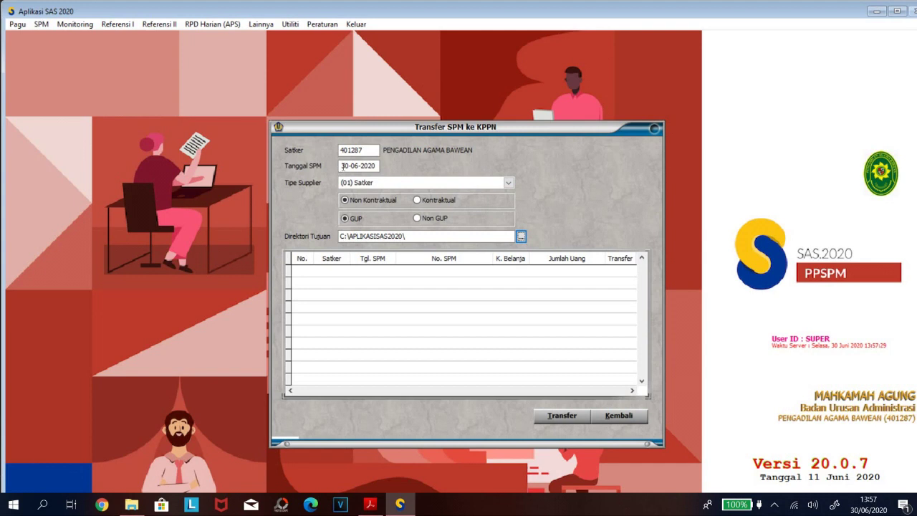
left_click(342, 165)
key("Tab")
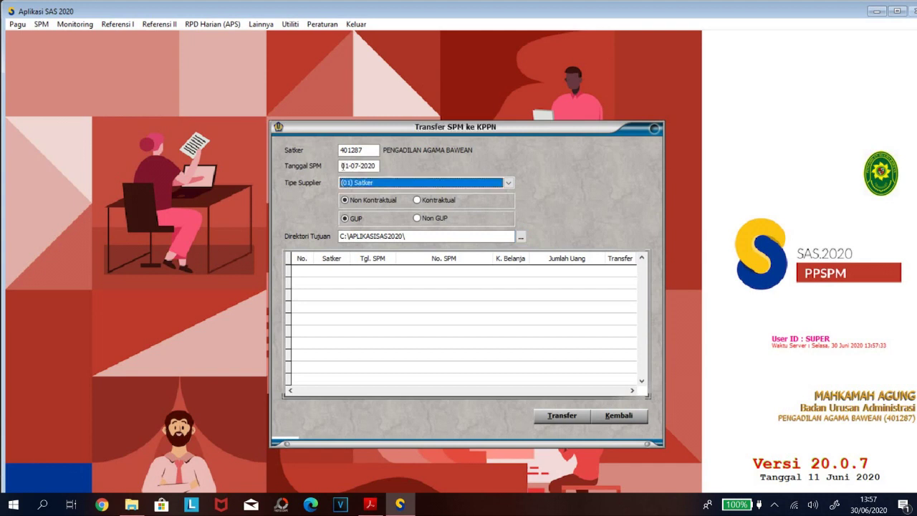
left_click(511, 186)
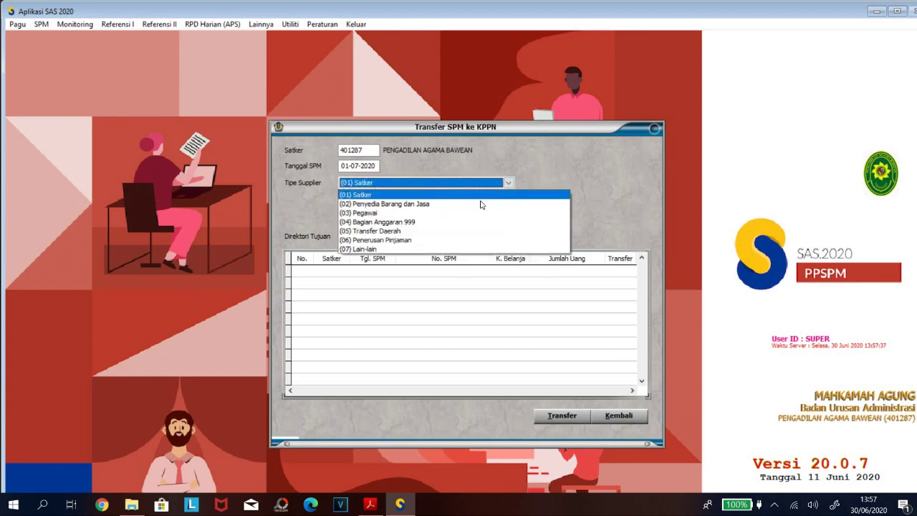
left_click(419, 213)
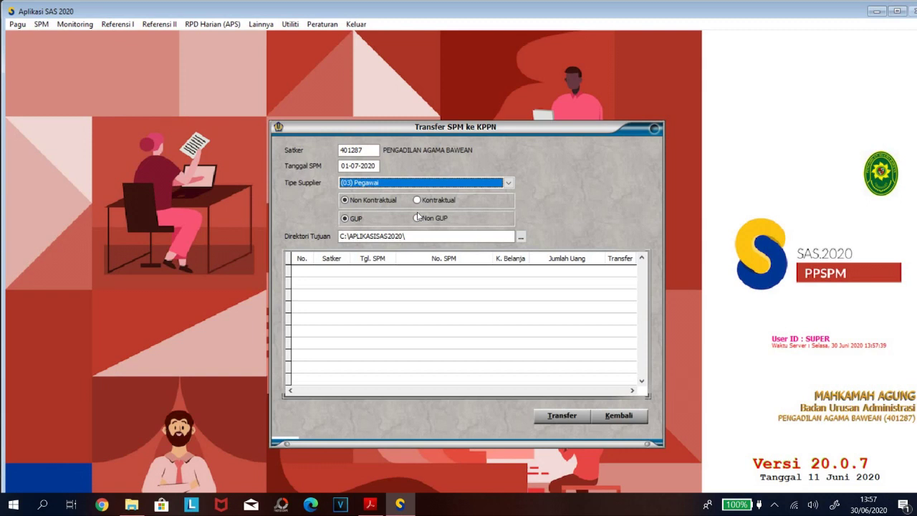
left_click(417, 219)
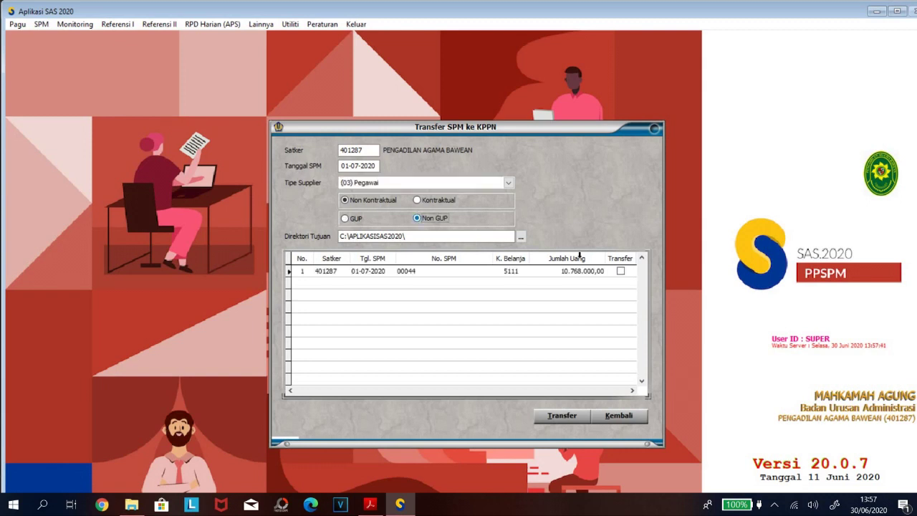
left_click(621, 272)
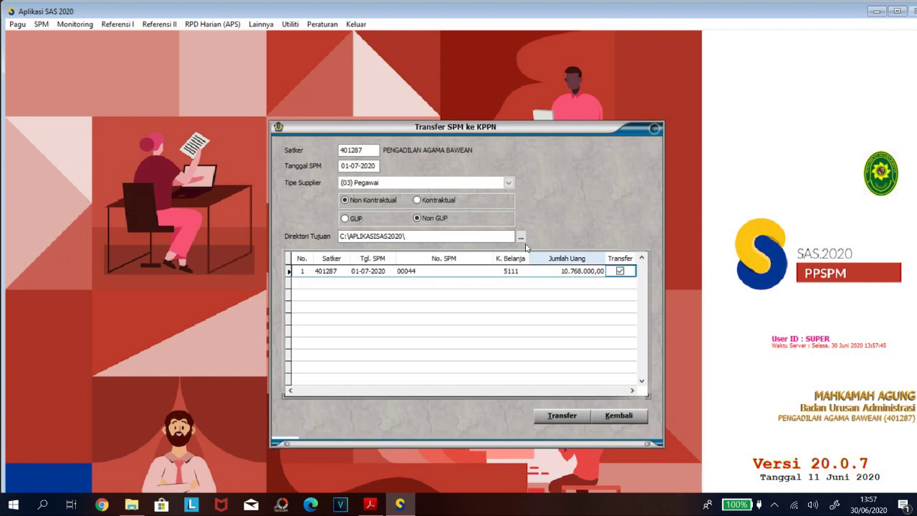
Choose D:\BULANAN\07JULI\UANGMAKAN06 as the ADK destination and run the transfer.
left_click(521, 237)
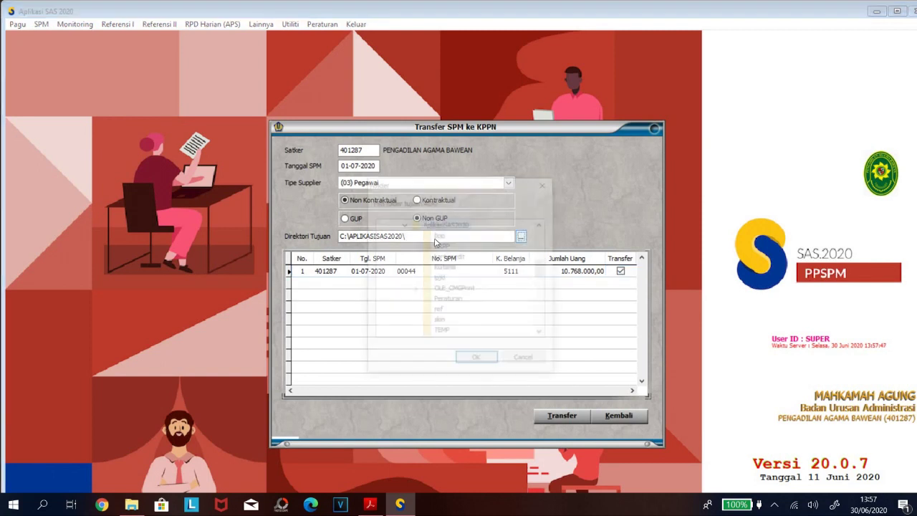
scroll(542, 279, "up", 2)
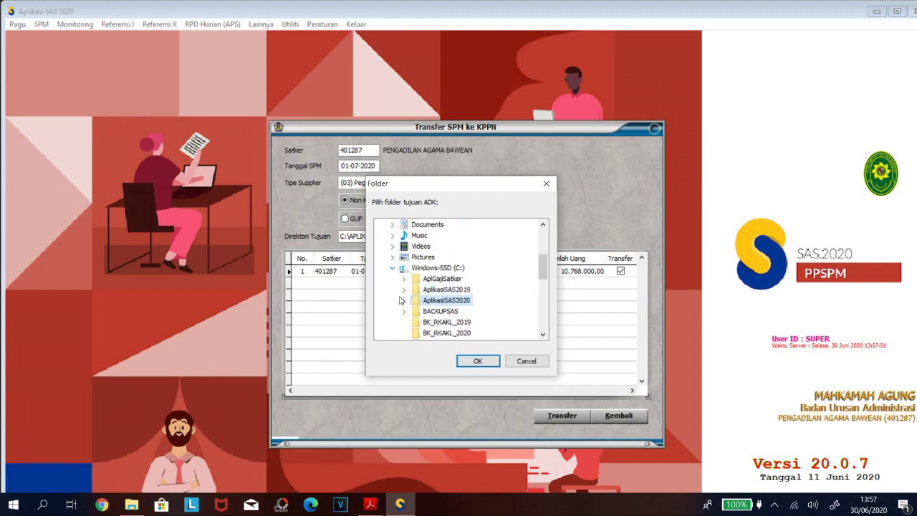
left_click(391, 246)
left_click(391, 322)
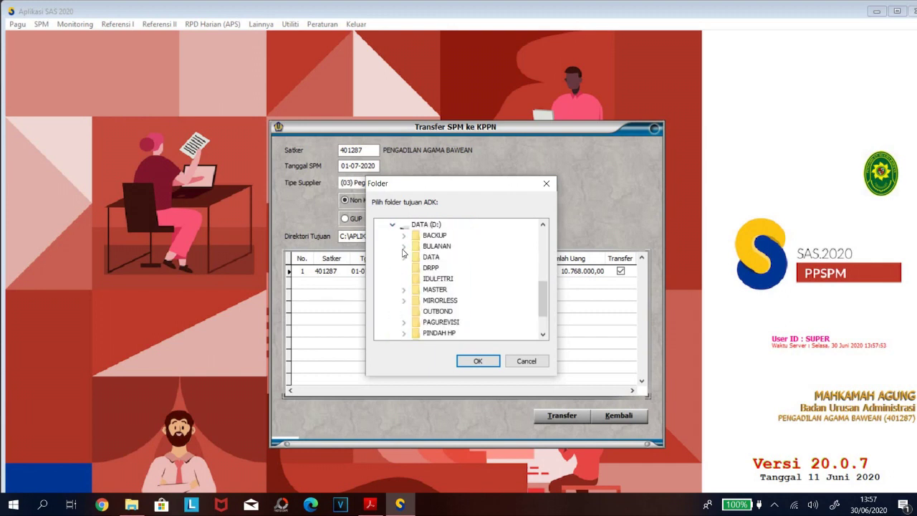
left_click(404, 247)
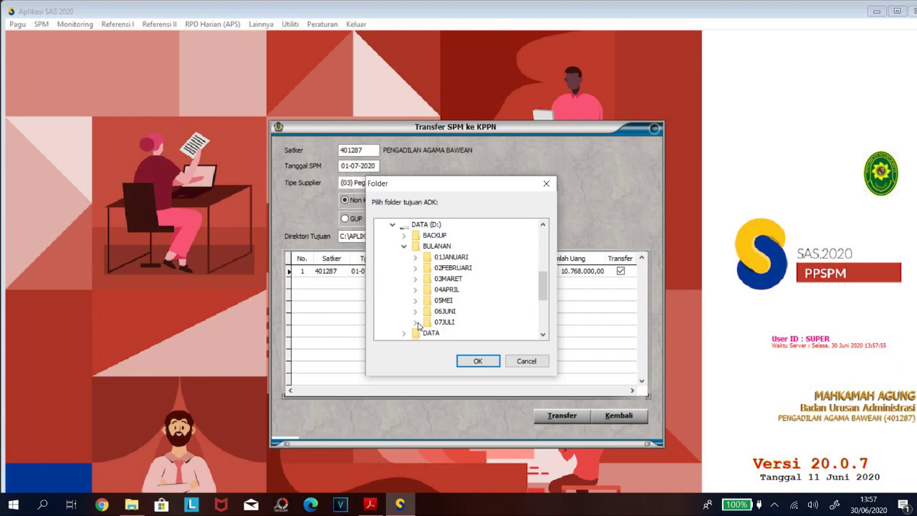
mouse_move(548, 280)
left_mouse_down()
mouse_move(548, 300)
mouse_move(547, 289)
left_mouse_up()
left_click(468, 267)
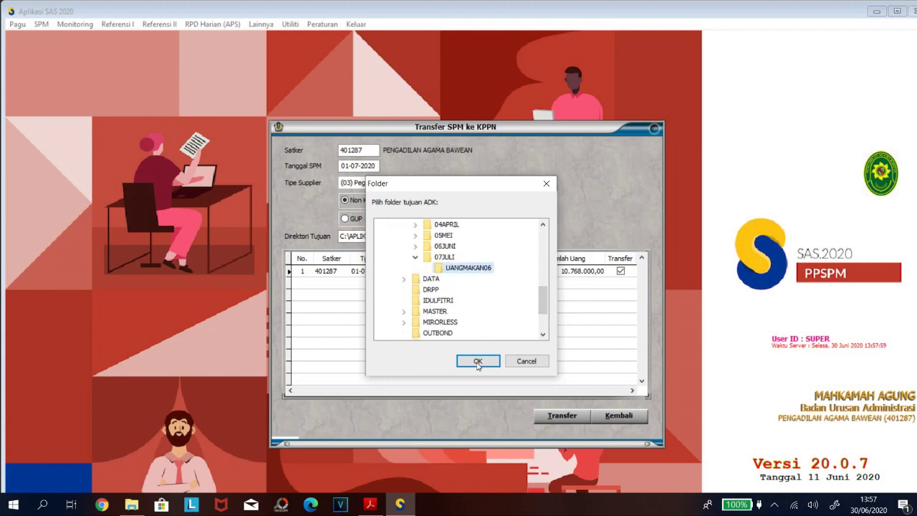
key("Return")
left_click(562, 415)
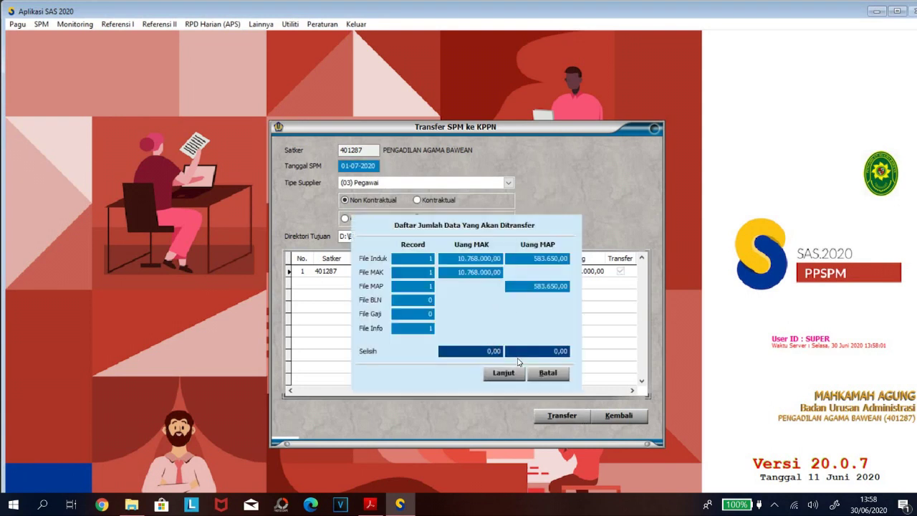
left_click(503, 372)
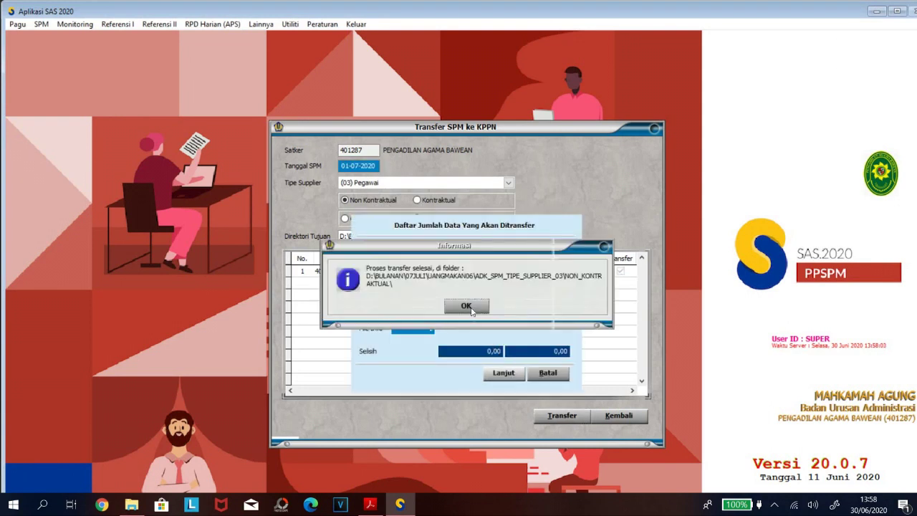
left_click(470, 309)
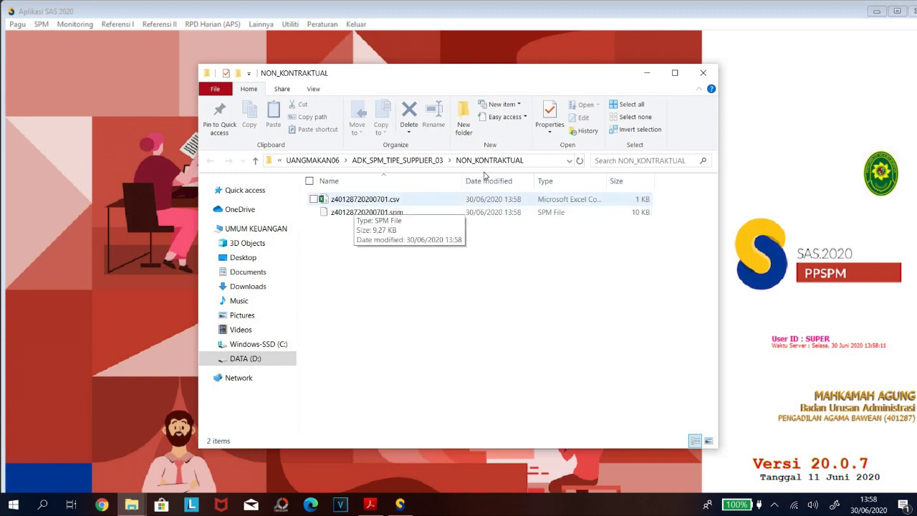
Close the NON_KONTRAKTUAL Explorer window and the SPM transfer form.
left_click(703, 75)
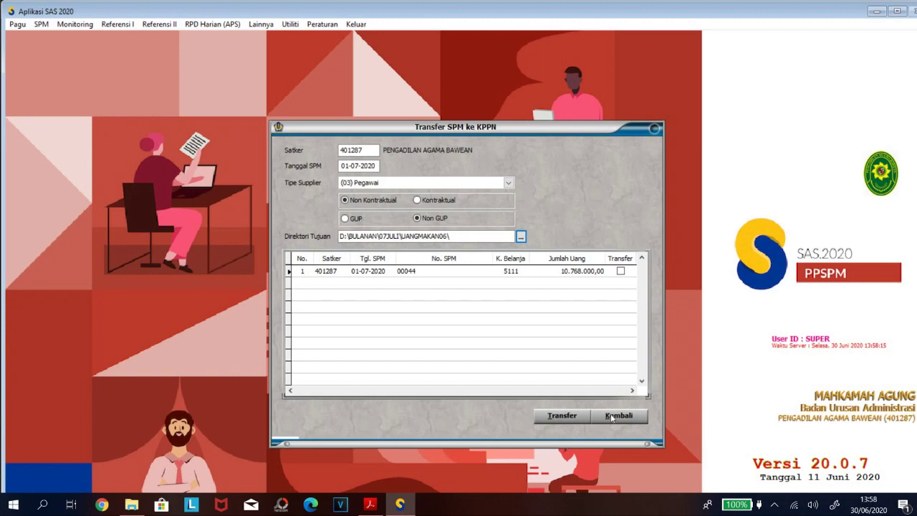
left_click(611, 416)
Exit SAS 2020 via Keluar Aplikasi and launch PINPPSPM from its desktop icon.
left_click(358, 26)
left_click(366, 49)
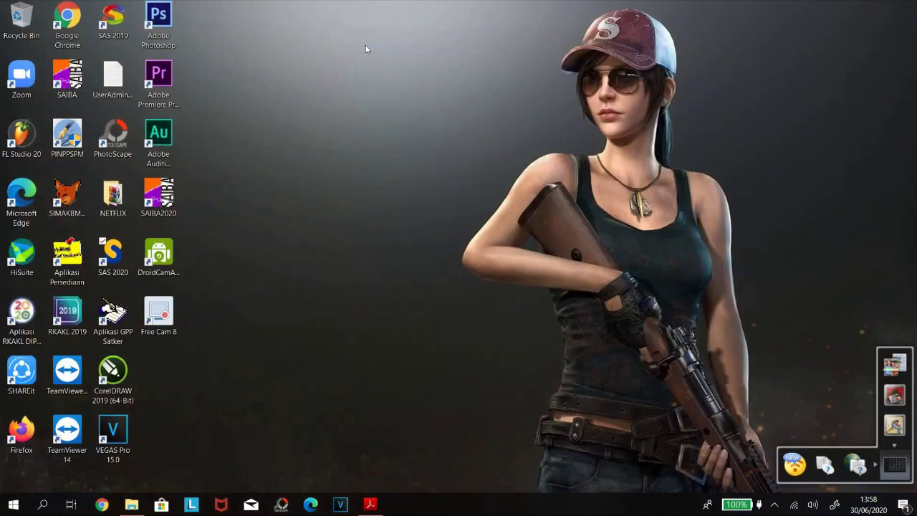
double_click(68, 140)
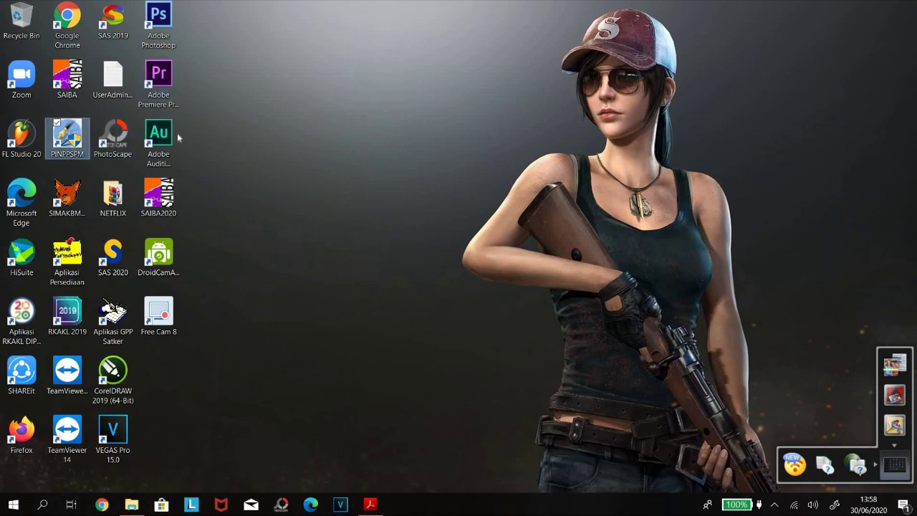